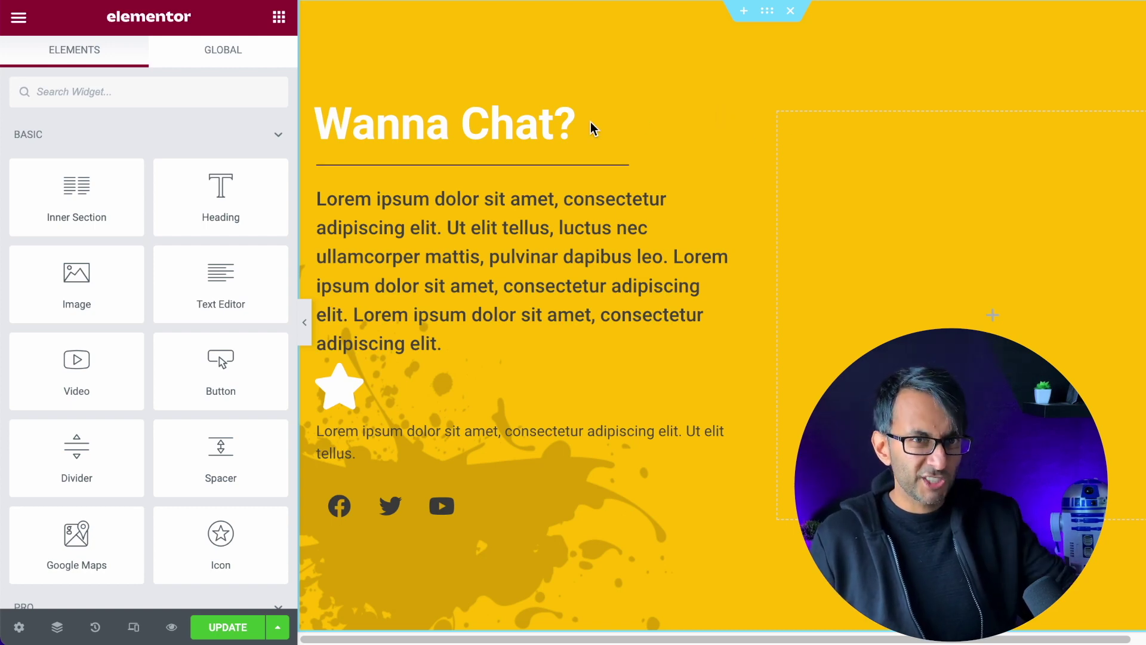
Step: Insert an empty single-column section above the yellow 'Wanna Chat?' section
{"action": "left_click", "coordinate": [744, 11]}
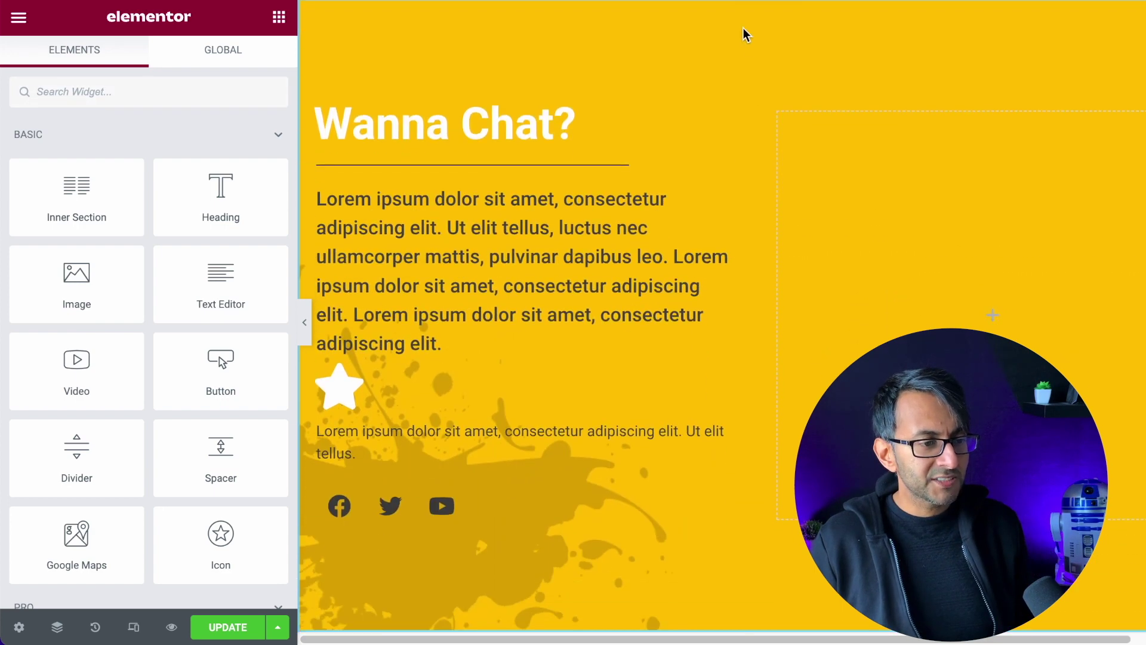
{"action": "left_click", "coordinate": [745, 12]}
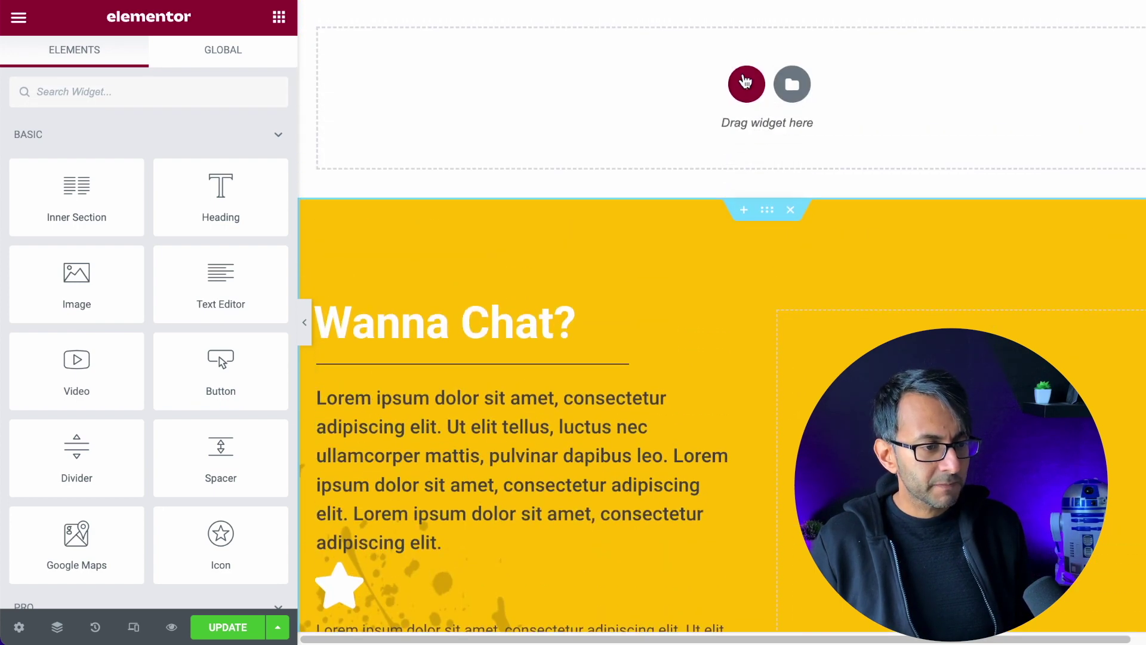
{"action": "left_click", "coordinate": [745, 79]}
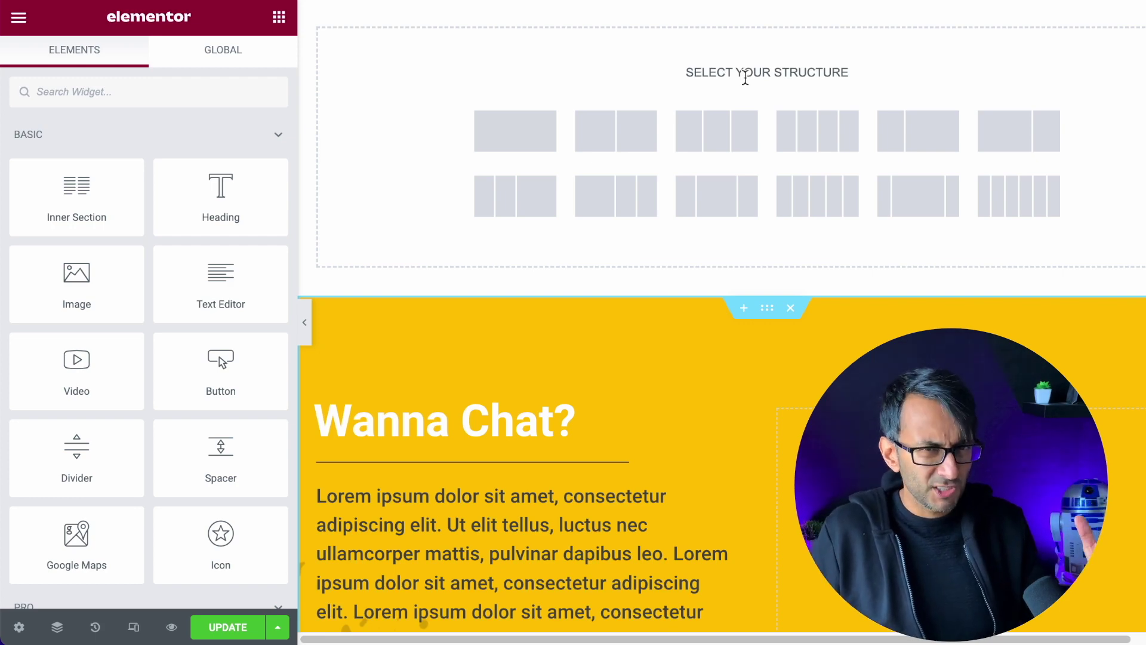
{"action": "left_click", "coordinate": [512, 137]}
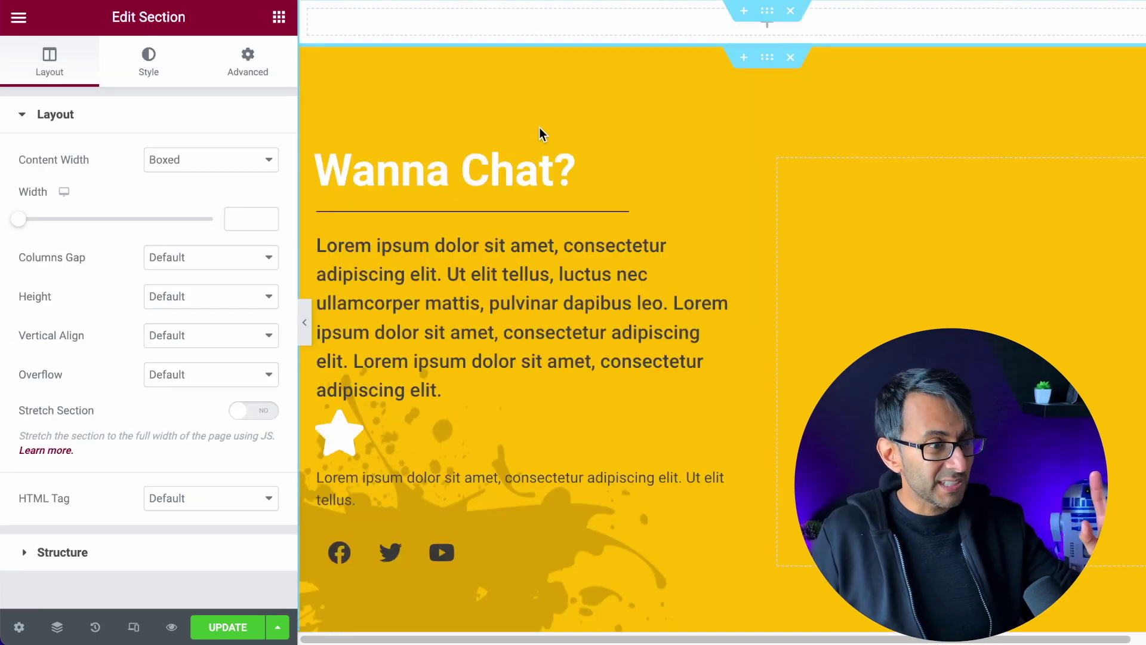
Step: Drag a Heading widget into the new top section and color its text global White
{"action": "left_click", "coordinate": [278, 27]}
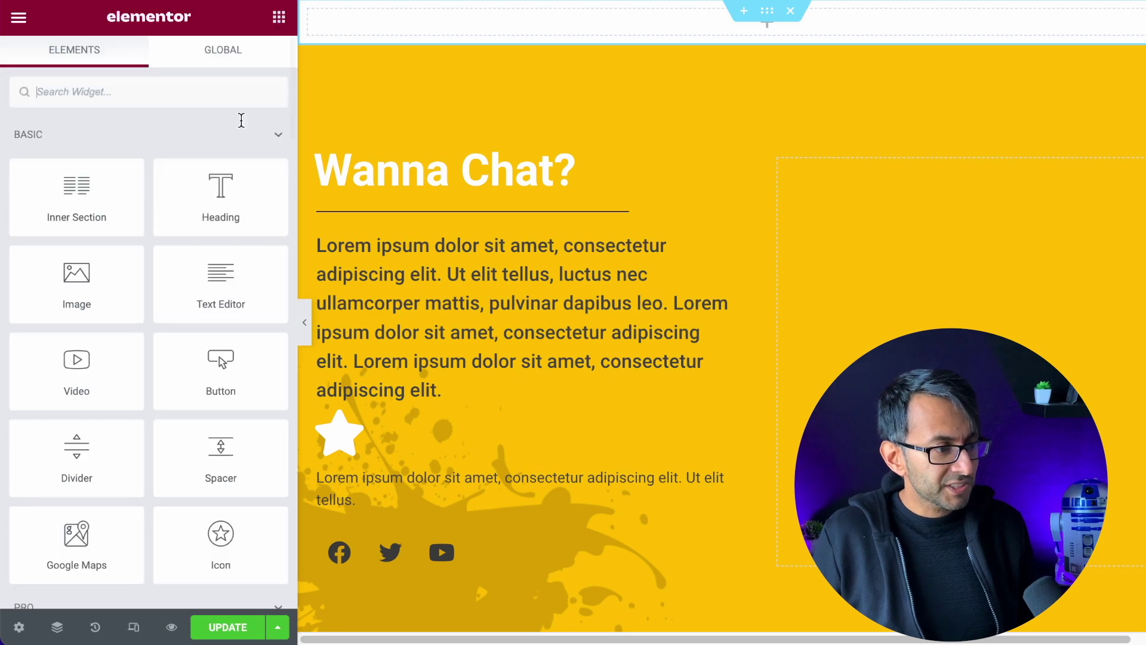
{"action": "left_click_drag", "start_coordinate": [223, 209], "coordinate": [565, 31]}
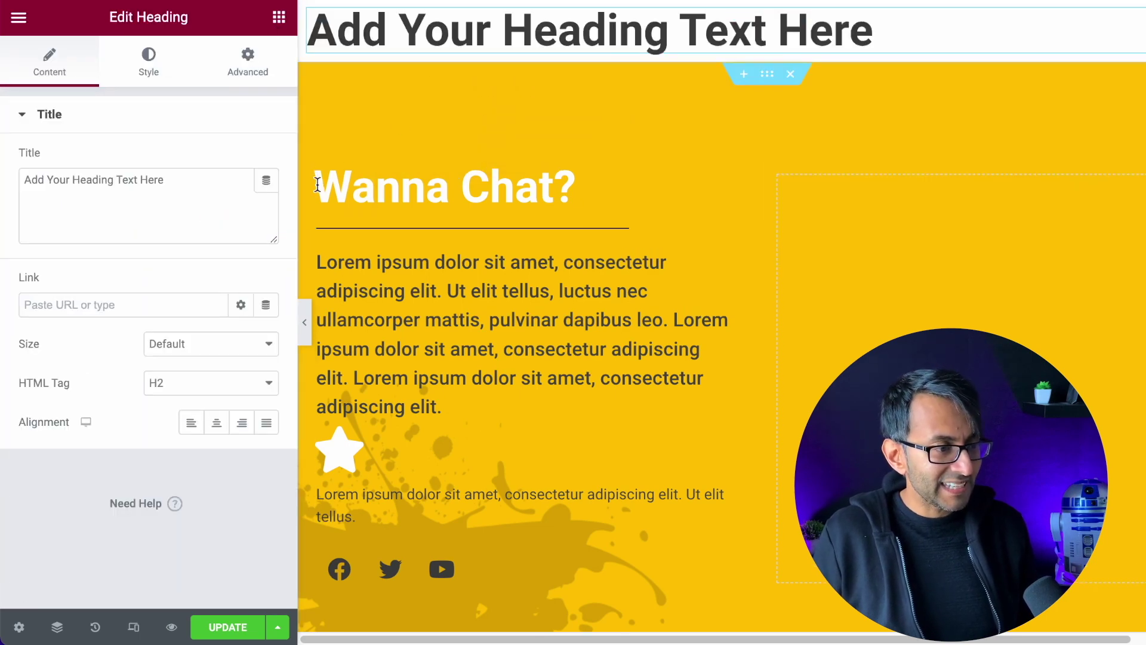
{"action": "left_click", "coordinate": [158, 78]}
{"action": "left_click", "coordinate": [242, 159]}
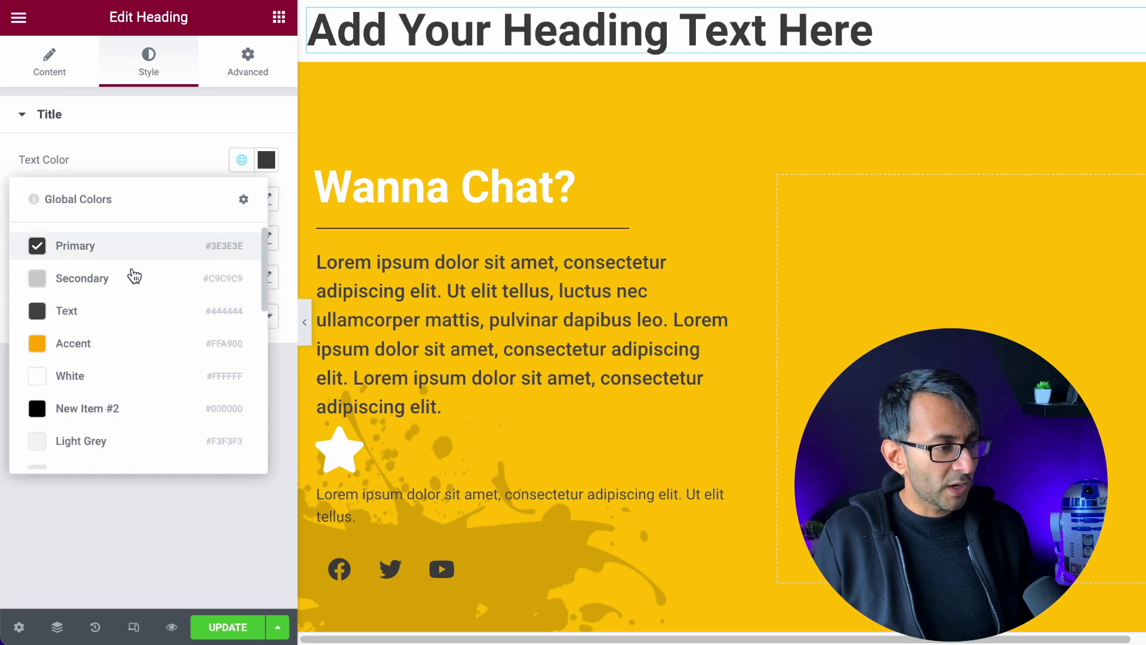
{"action": "left_click", "coordinate": [105, 388]}
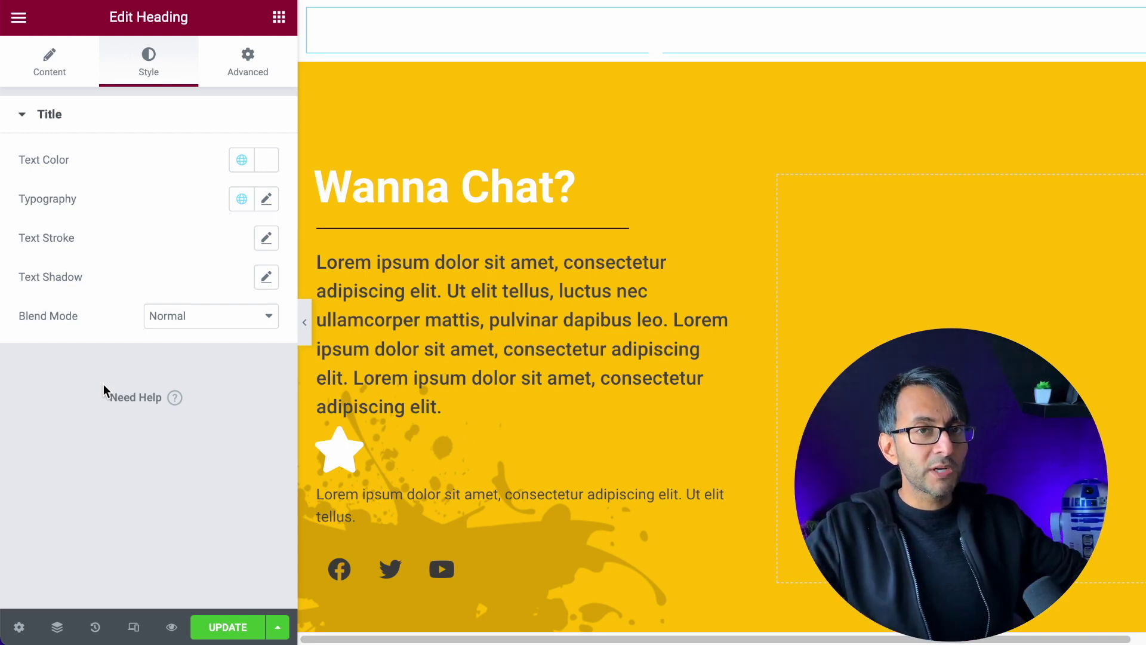
Step: Give the top section zero padding, z-index 2 and an unlinked bottom margin of -67
{"action": "mouse_move", "coordinate": [745, 36]}
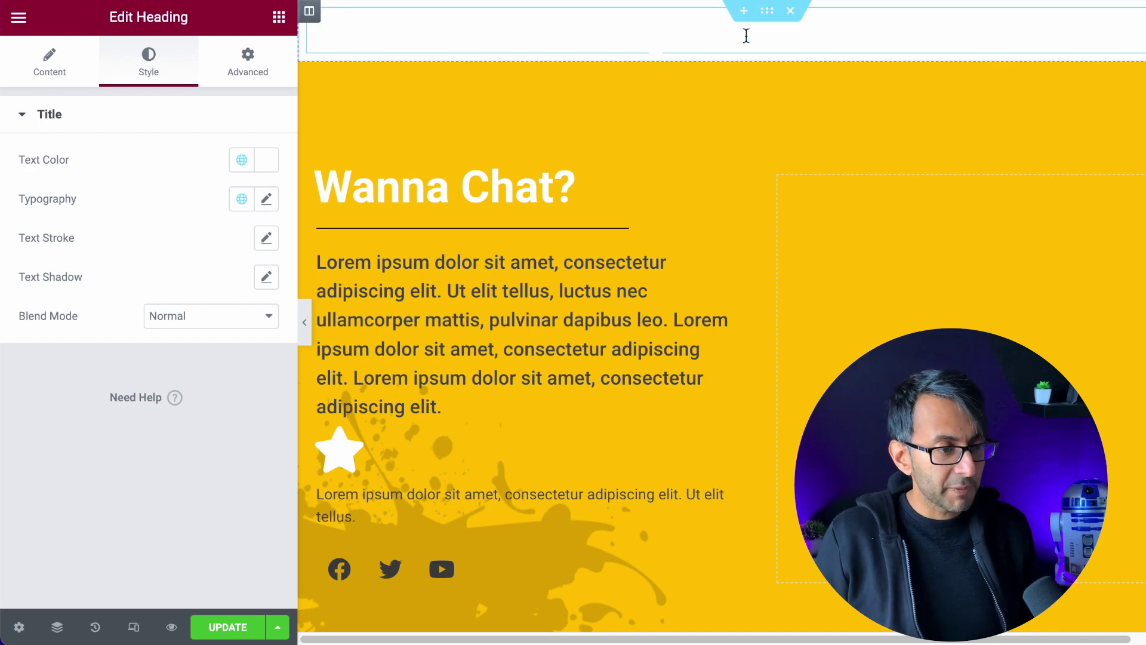
{"action": "left_click", "coordinate": [766, 12]}
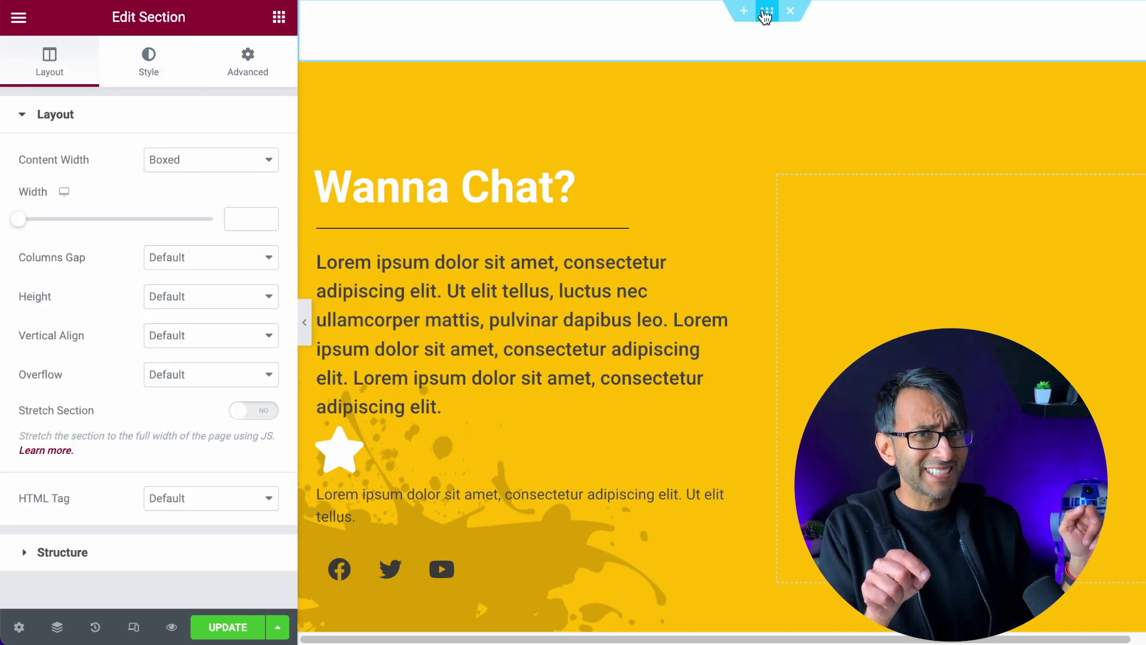
{"action": "left_click", "coordinate": [230, 67]}
{"action": "left_click", "coordinate": [252, 180]}
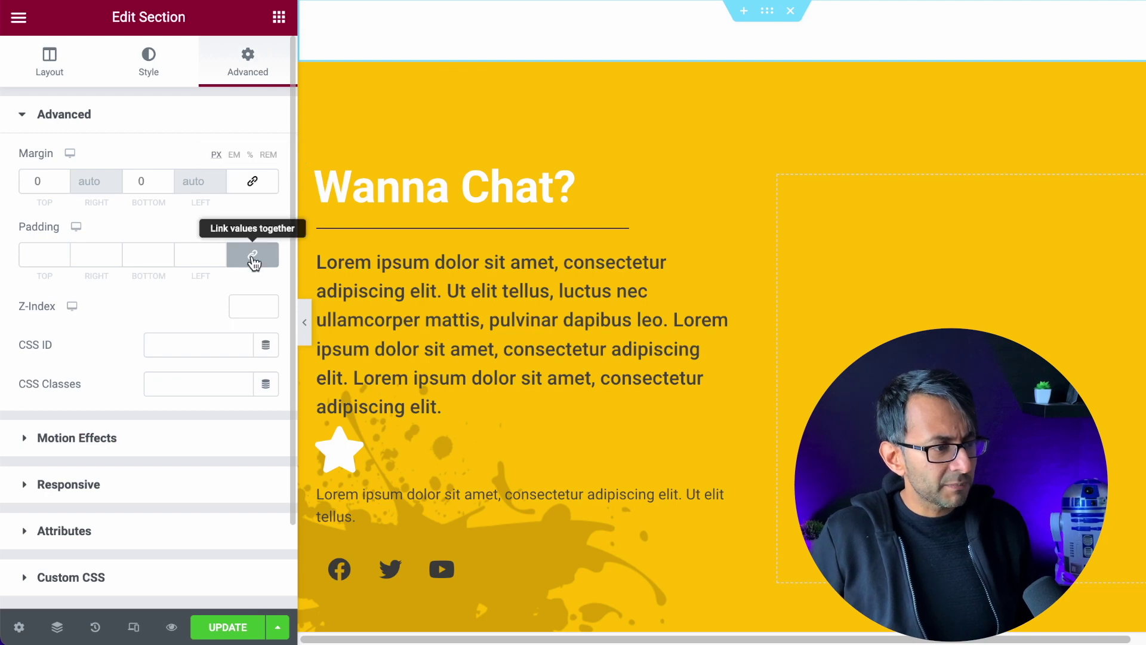
{"action": "left_click", "coordinate": [252, 255]}
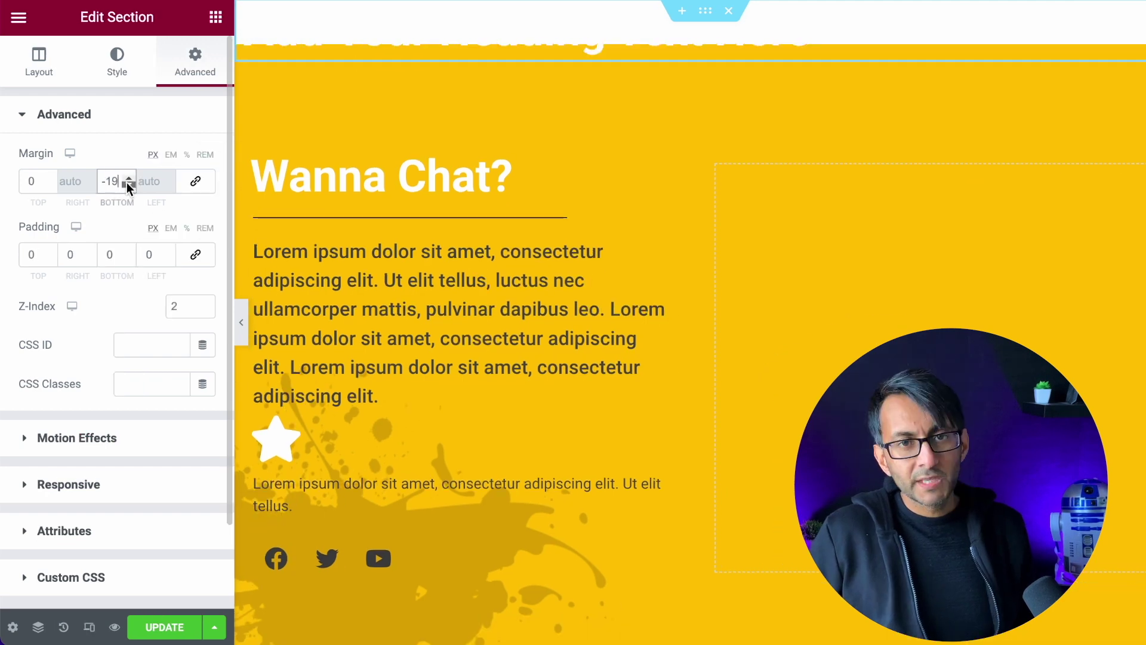
{"action": "left_click", "coordinate": [128, 185]}
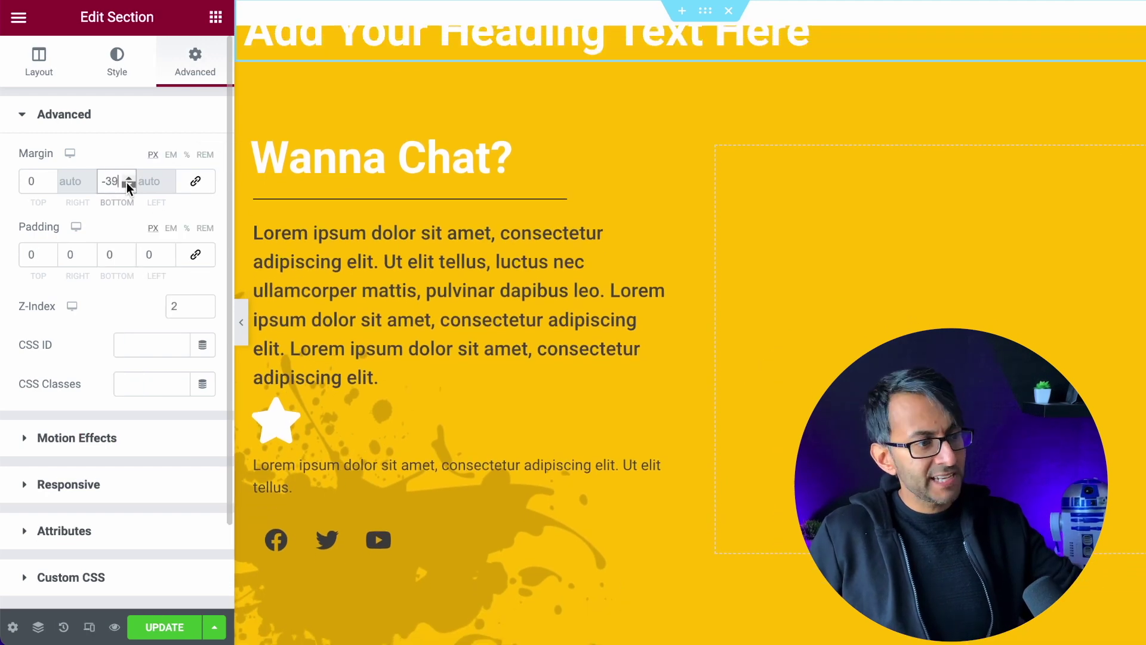
{"action": "left_click_drag", "start_coordinate": [126, 185], "coordinate": [126, 185]}
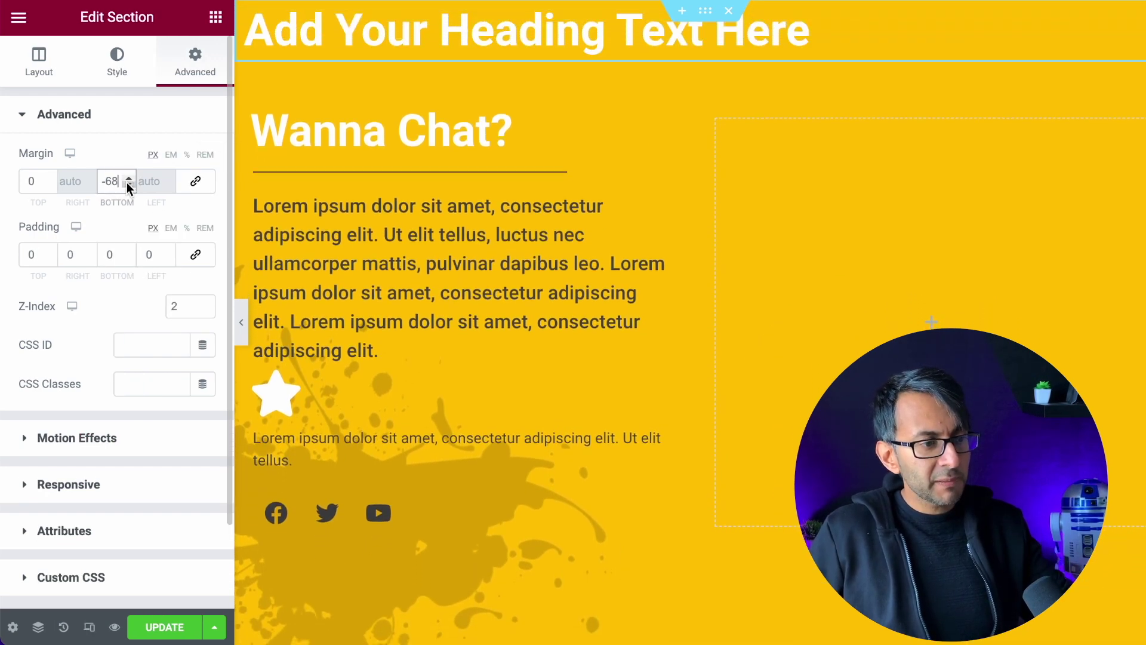
{"action": "left_click", "coordinate": [128, 178]}
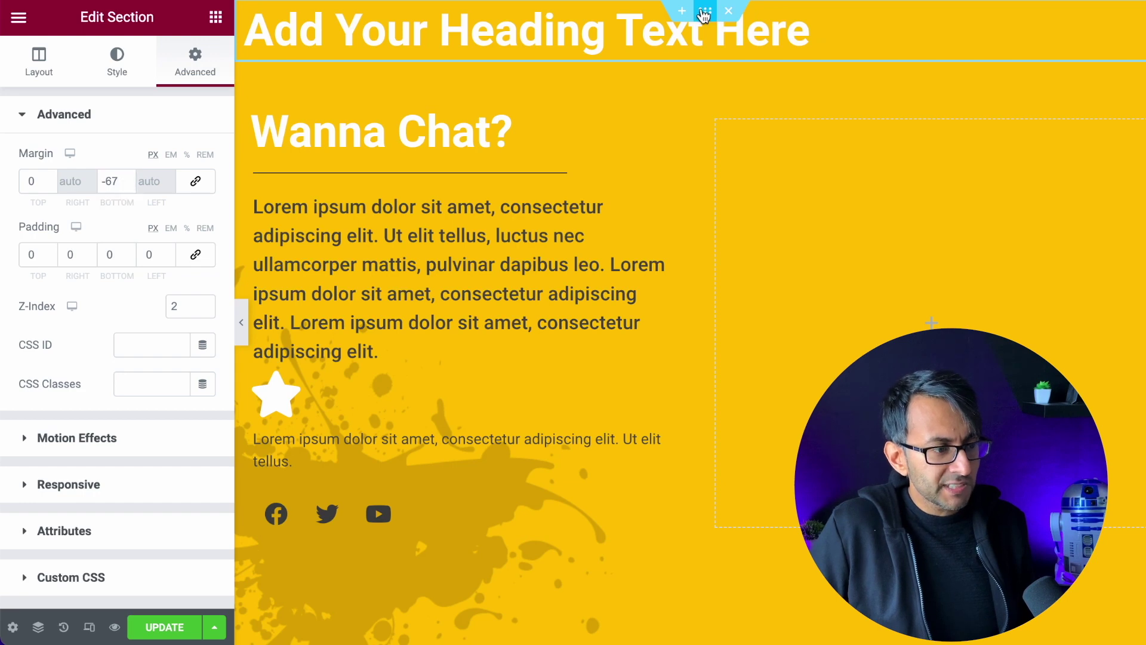
Step: Set the section's Sticky motion effect to Top and scroll the canvas to test it
{"action": "left_click", "coordinate": [95, 441]}
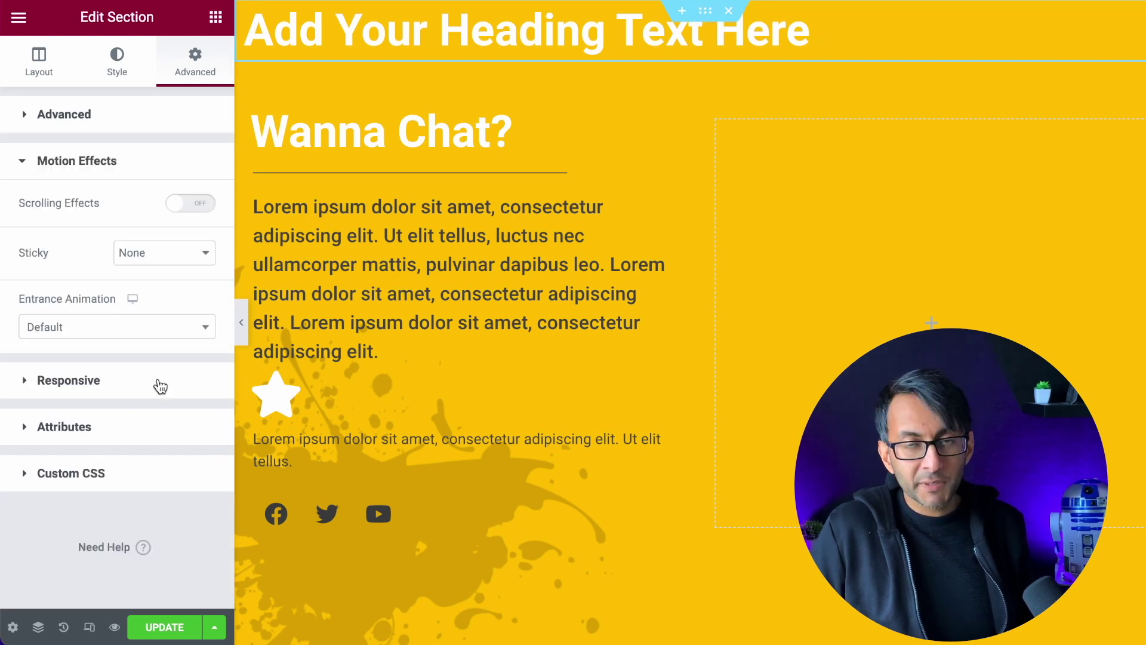
{"action": "left_click", "coordinate": [168, 255]}
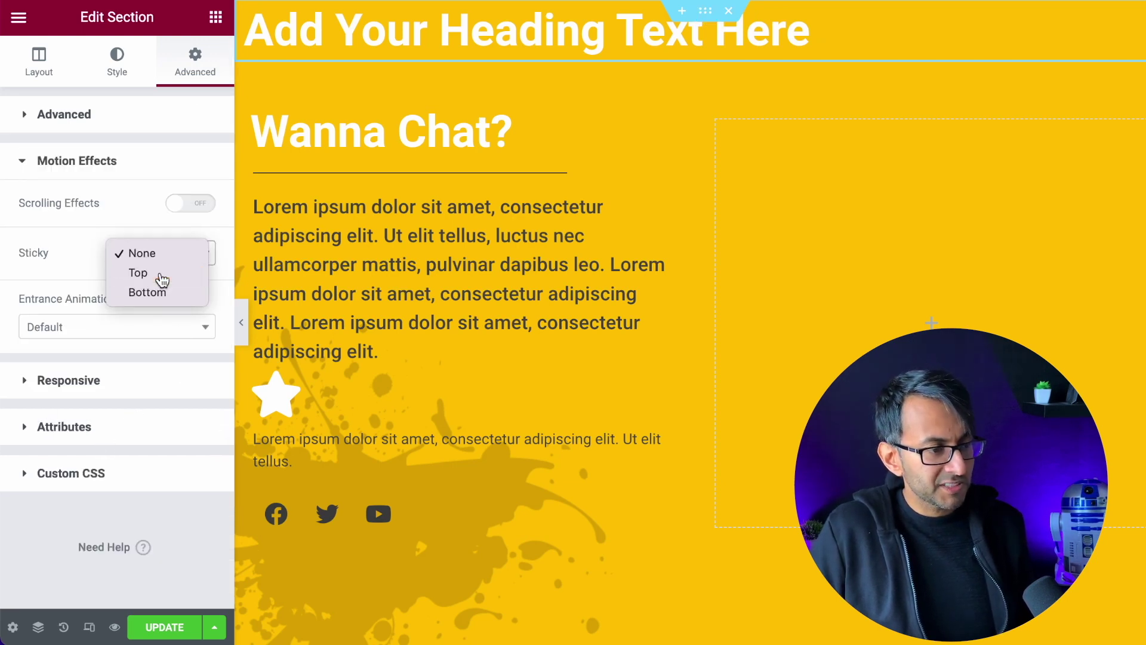
{"action": "left_click", "coordinate": [160, 276]}
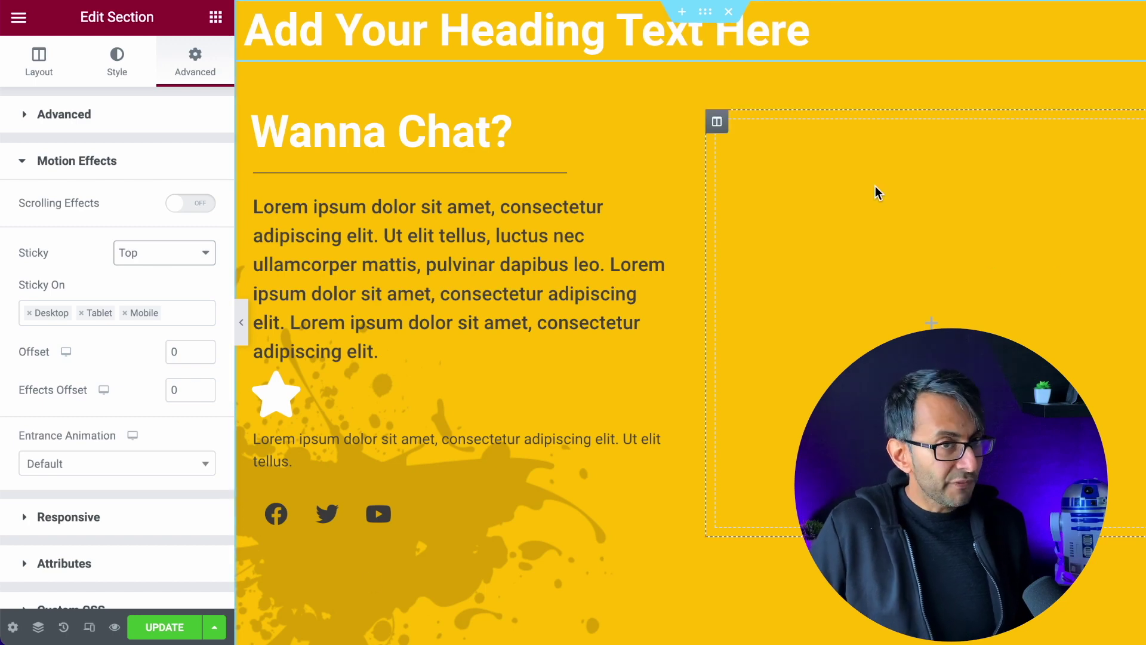
{"action": "scroll", "coordinate": [1124, 152], "scroll_direction": "down", "scroll_amount": 2}
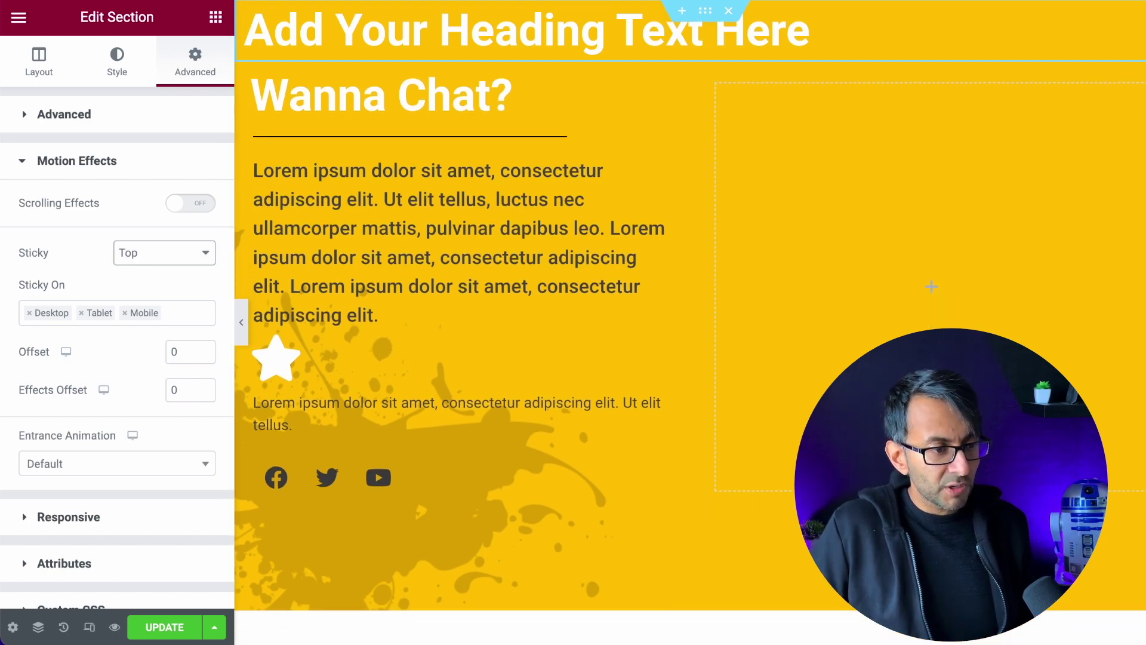
{"action": "scroll", "coordinate": [690, 316], "scroll_direction": "up", "scroll_amount": 1}
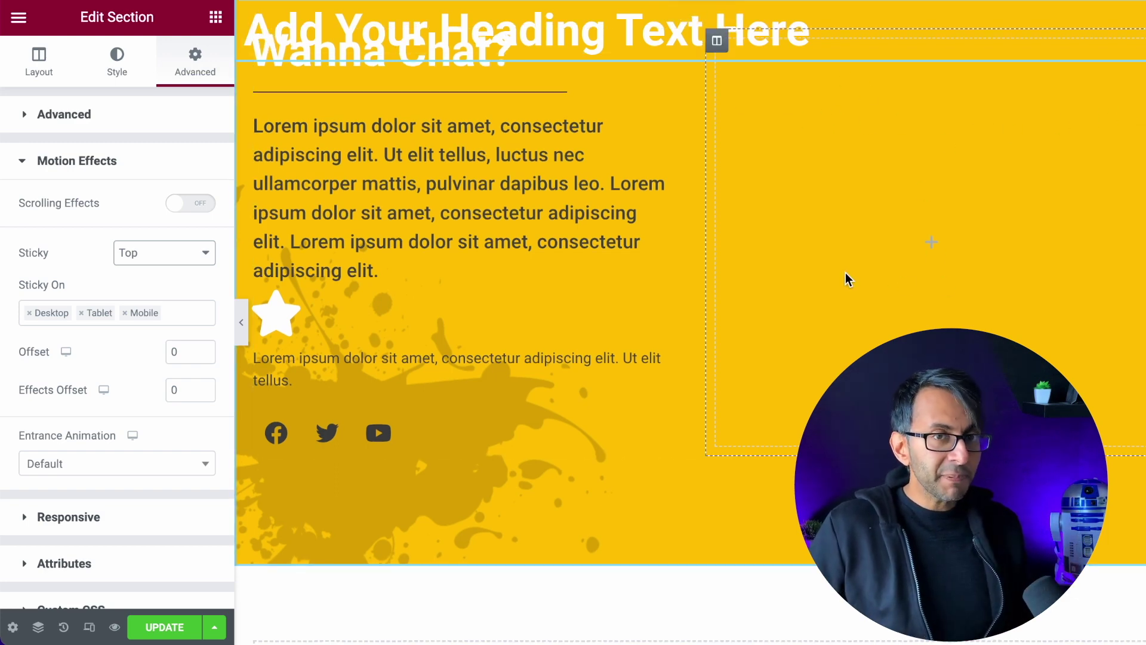
{"action": "scroll", "coordinate": [846, 277], "scroll_direction": "up", "scroll_amount": 1}
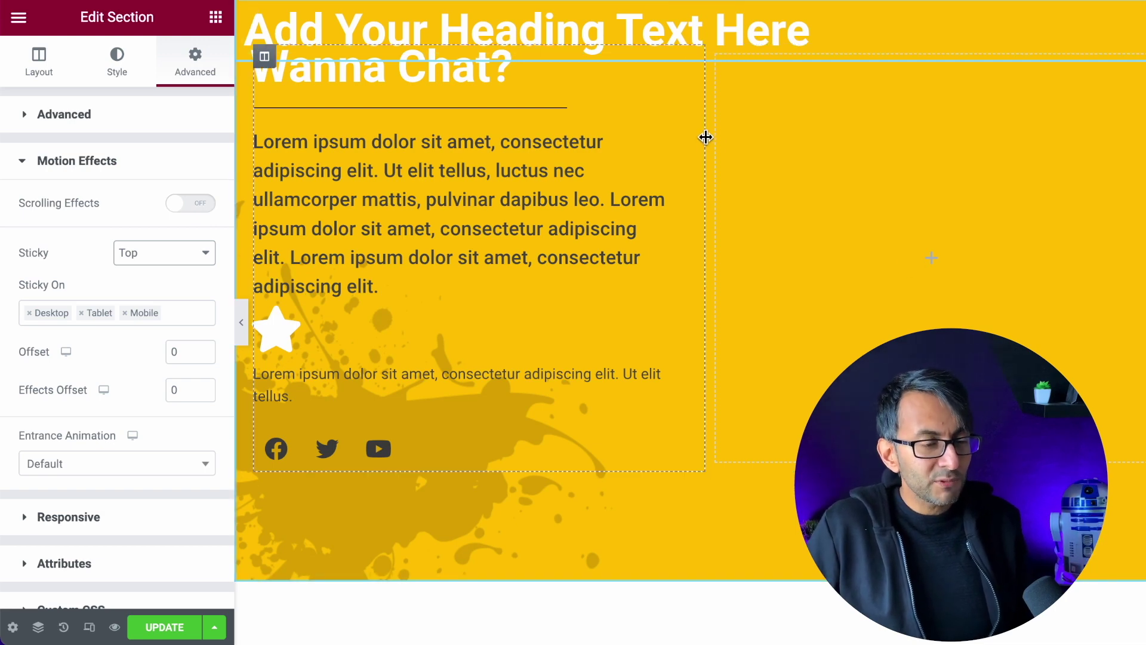
Step: Give the section a Classic background using the dark global Primary color
{"action": "left_click", "coordinate": [39, 628]}
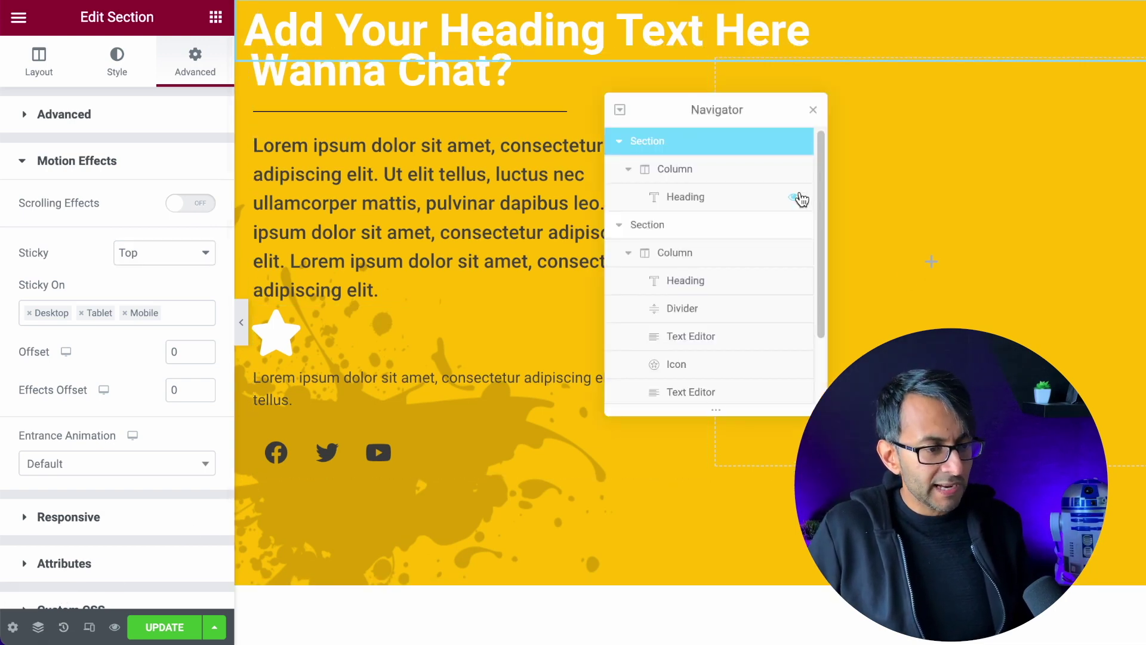
{"action": "left_click", "coordinate": [118, 71]}
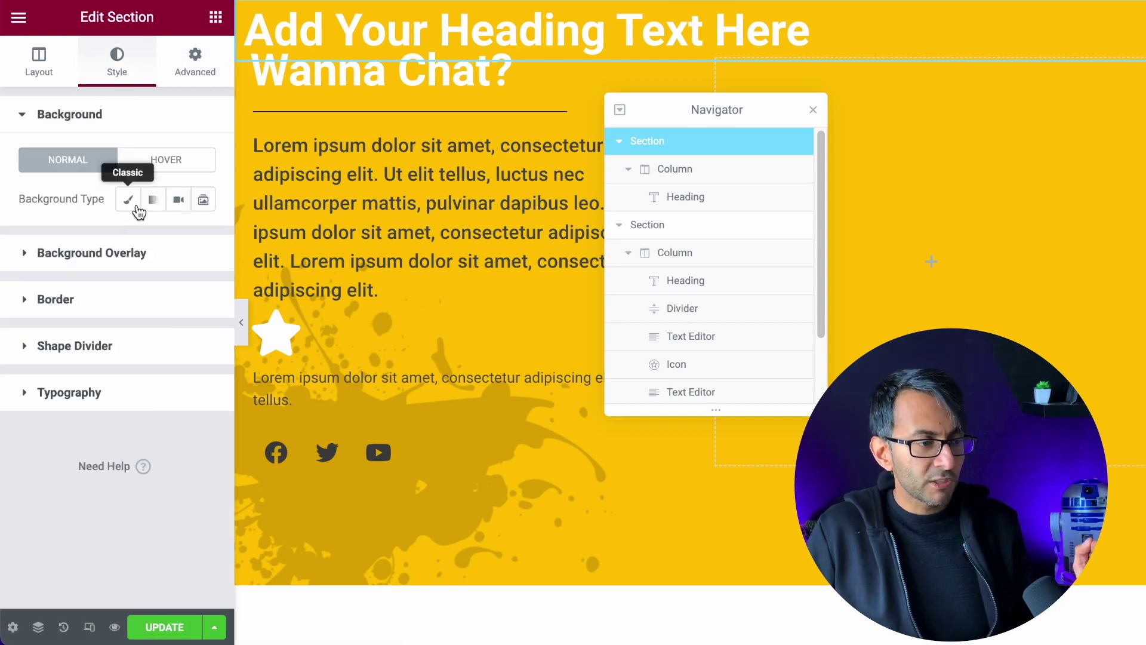
{"action": "left_click", "coordinate": [128, 201]}
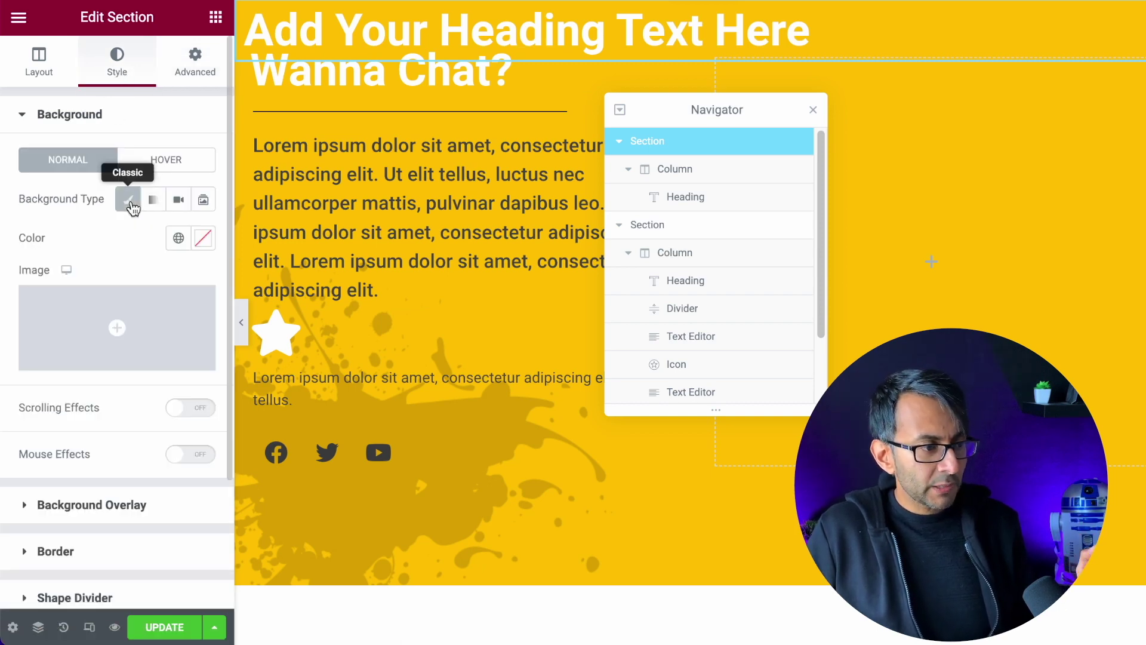
{"action": "left_click", "coordinate": [176, 239]}
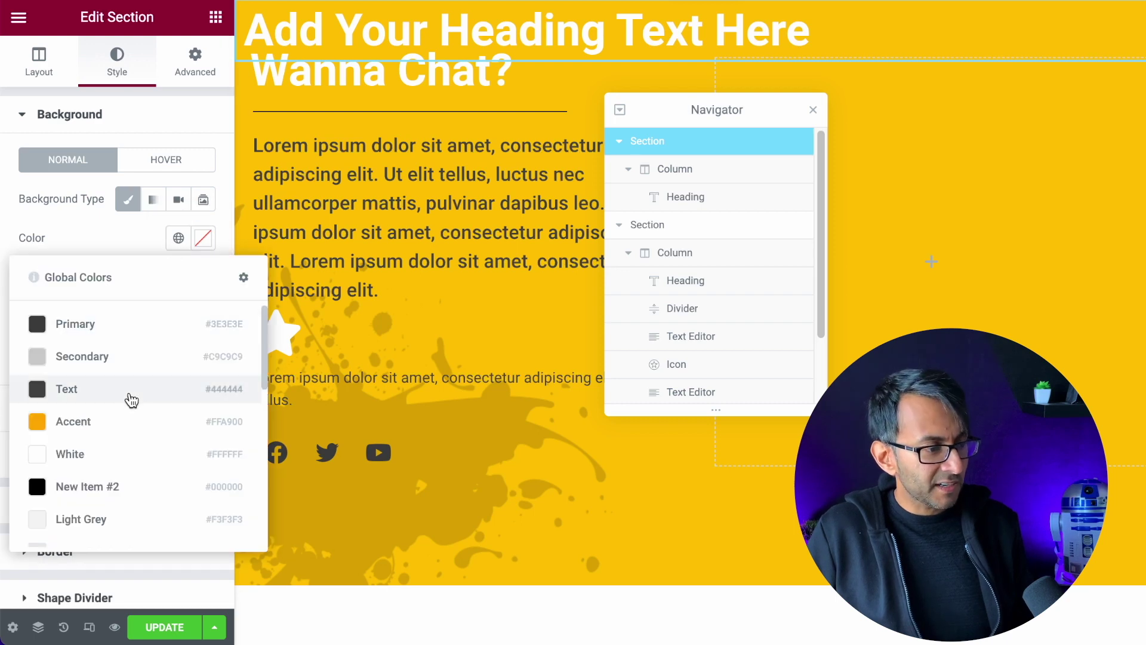
{"action": "left_click", "coordinate": [136, 333]}
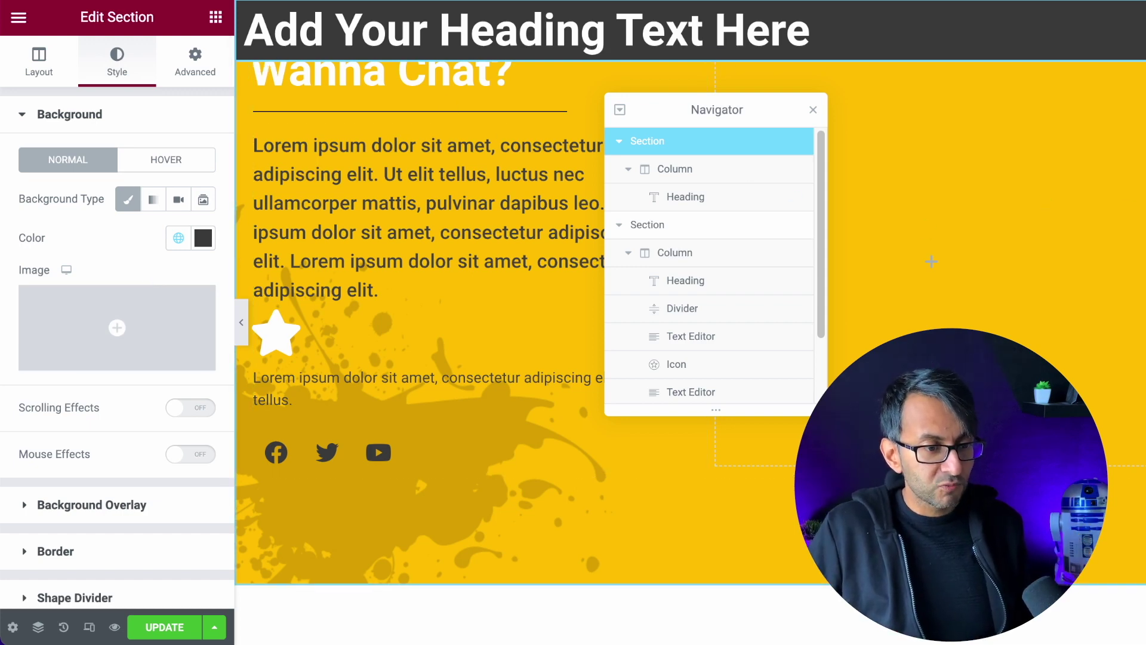
{"action": "scroll", "coordinate": [1110, 199], "scroll_direction": "up", "scroll_amount": 1}
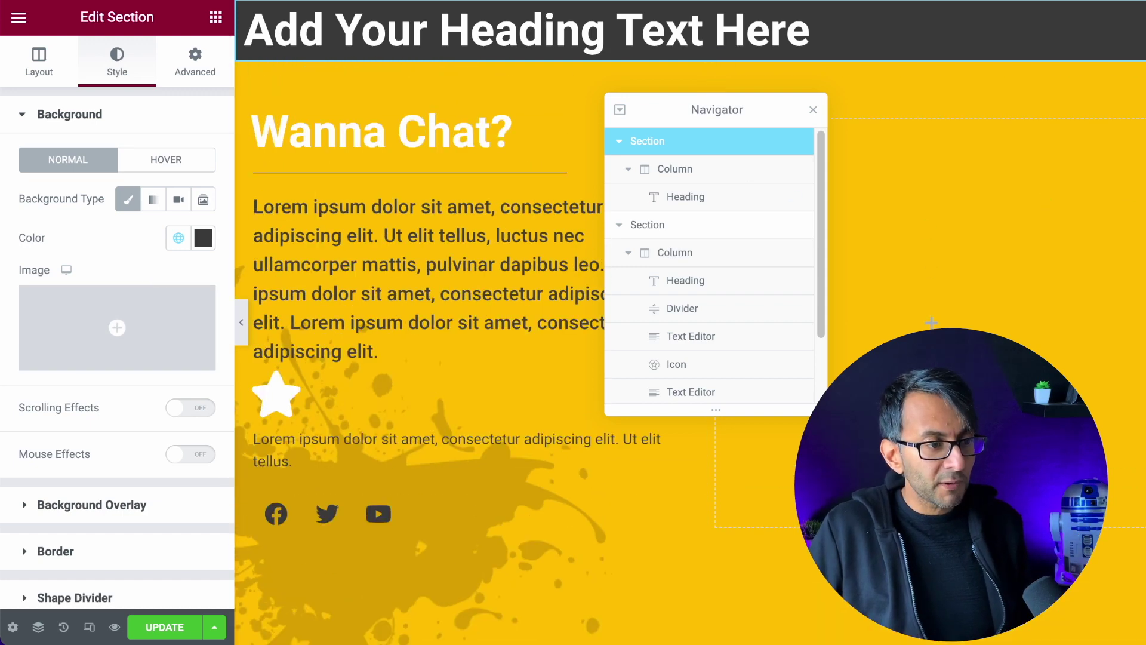
Step: Turn Scrolling Effects on and open the Transparency Fade In settings (level 10, 20%–80%)
{"action": "left_click", "coordinate": [203, 408]}
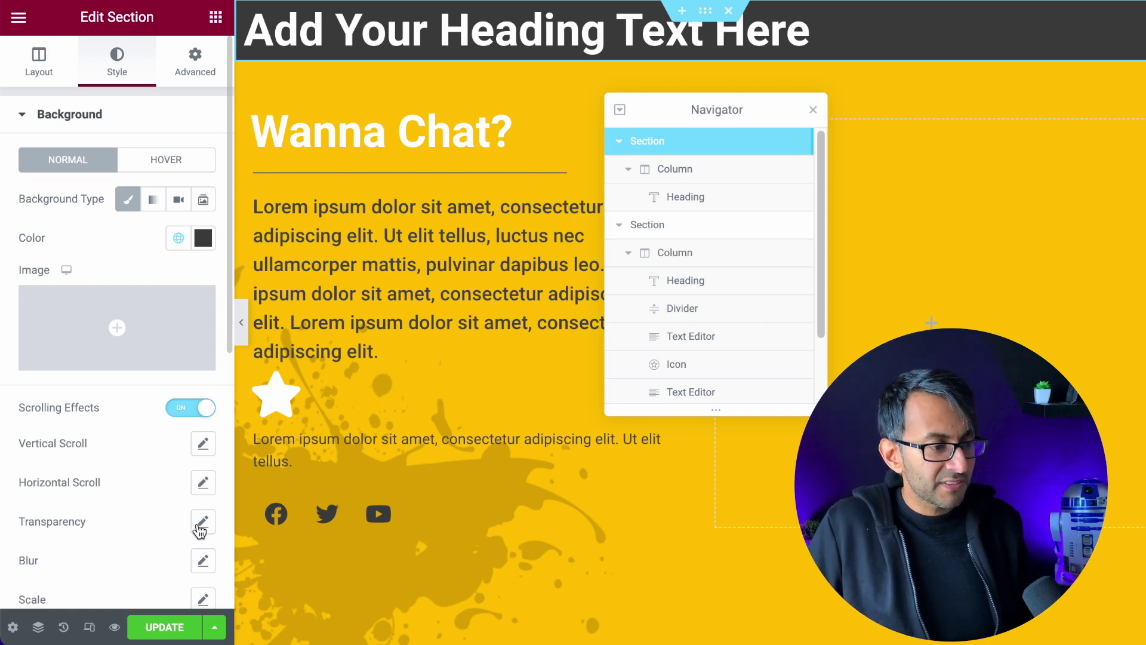
{"action": "left_click", "coordinate": [199, 530]}
{"action": "scroll", "coordinate": [128, 467], "scroll_direction": "down", "scroll_amount": 4}
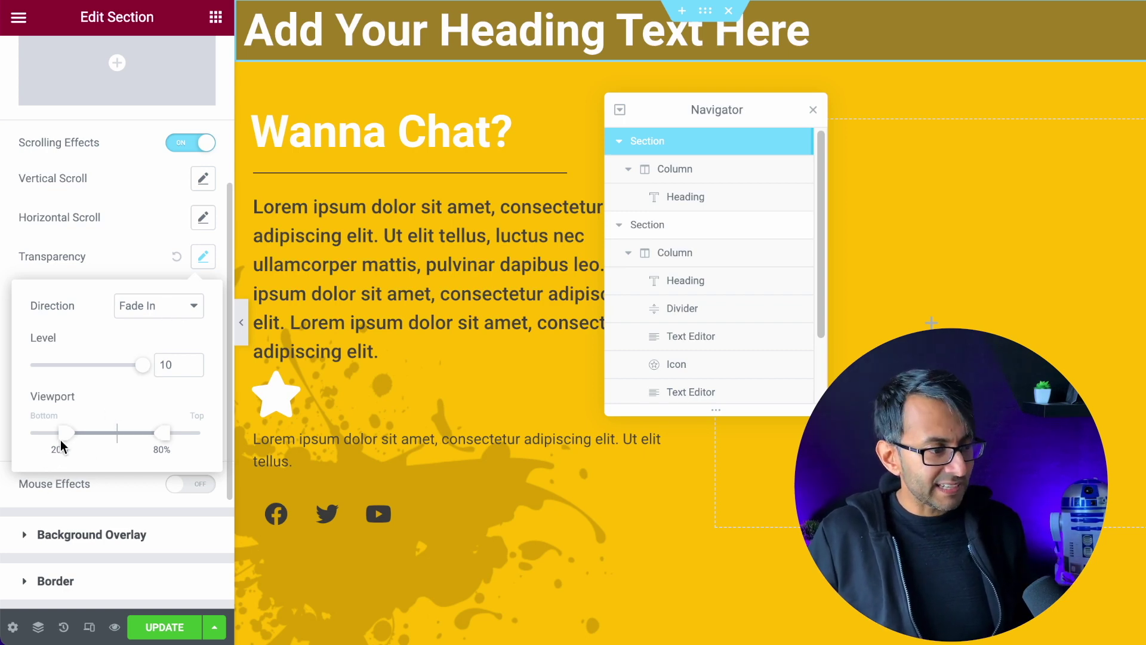
Step: Set the fade-in transparency viewport range to 50%–100%
{"action": "left_click_drag", "start_coordinate": [61, 446], "coordinate": [21, 440]}
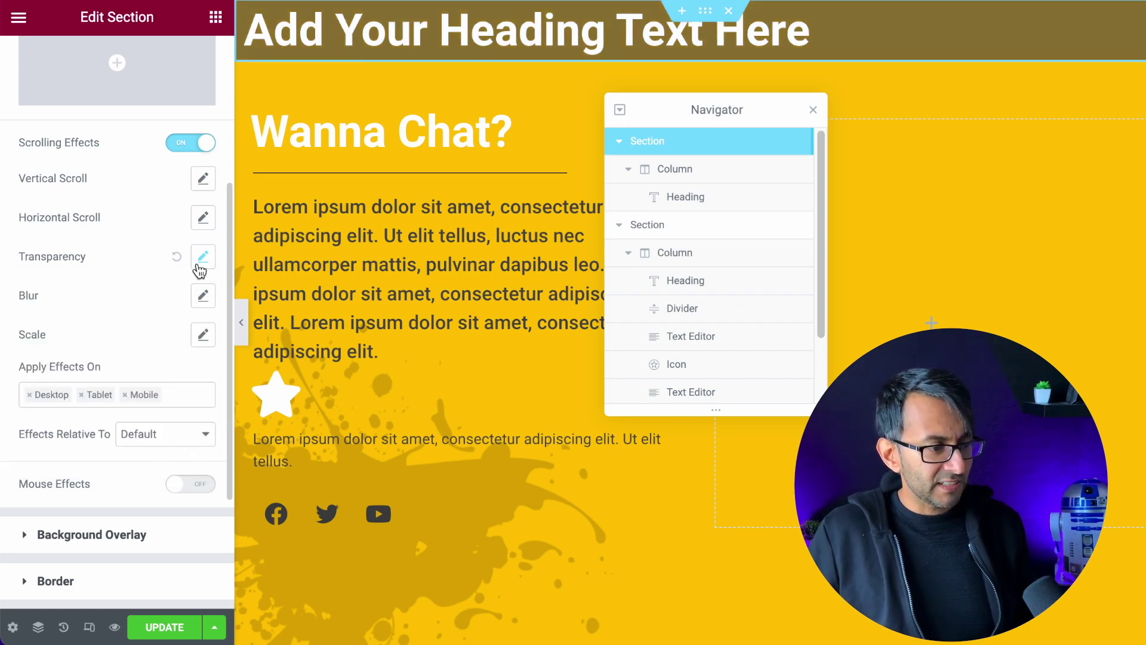
{"action": "left_click", "coordinate": [201, 258]}
{"action": "left_click_drag", "start_coordinate": [163, 442], "coordinate": [209, 435]}
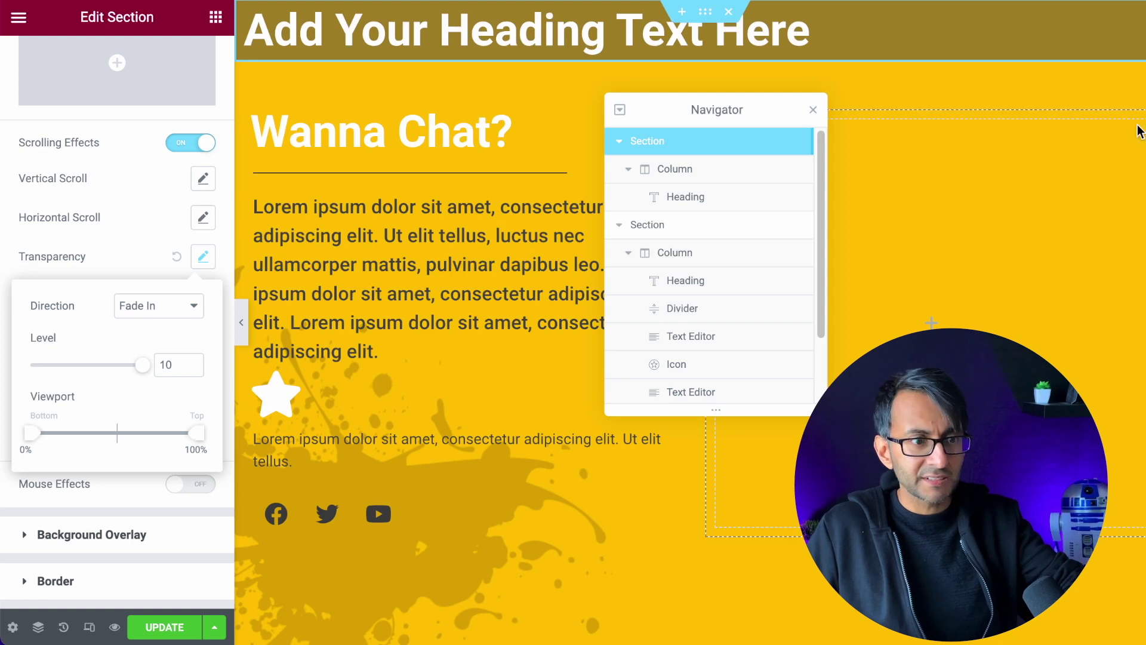
{"action": "left_click_drag", "start_coordinate": [30, 440], "coordinate": [125, 442]}
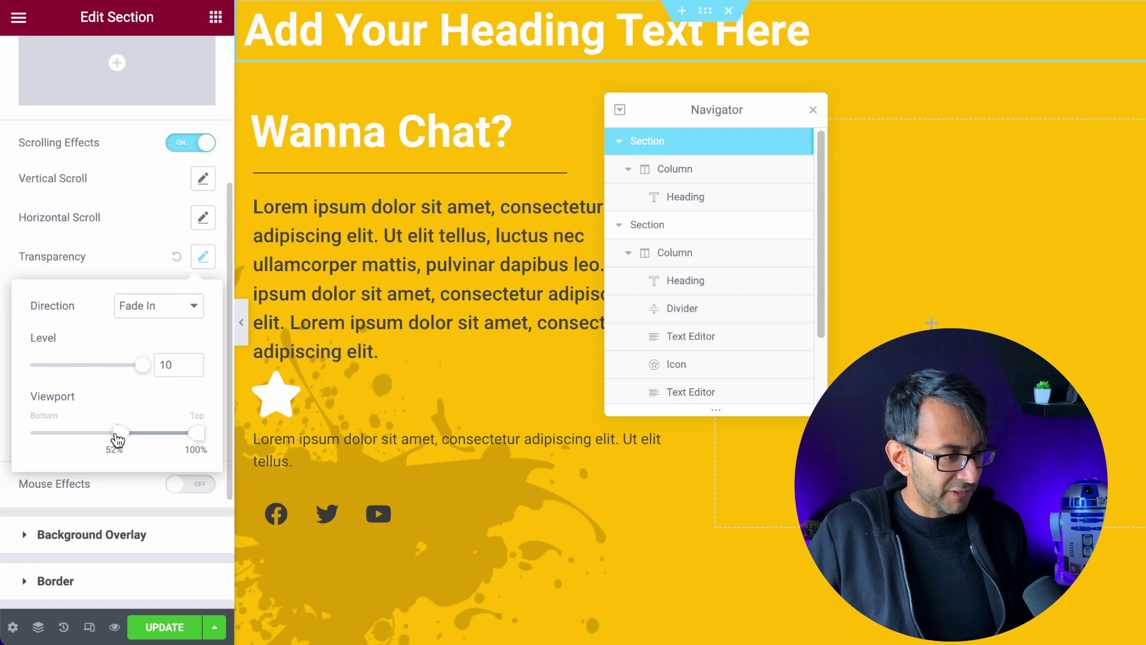
{"action": "left_click_drag", "start_coordinate": [117, 440], "coordinate": [115, 440]}
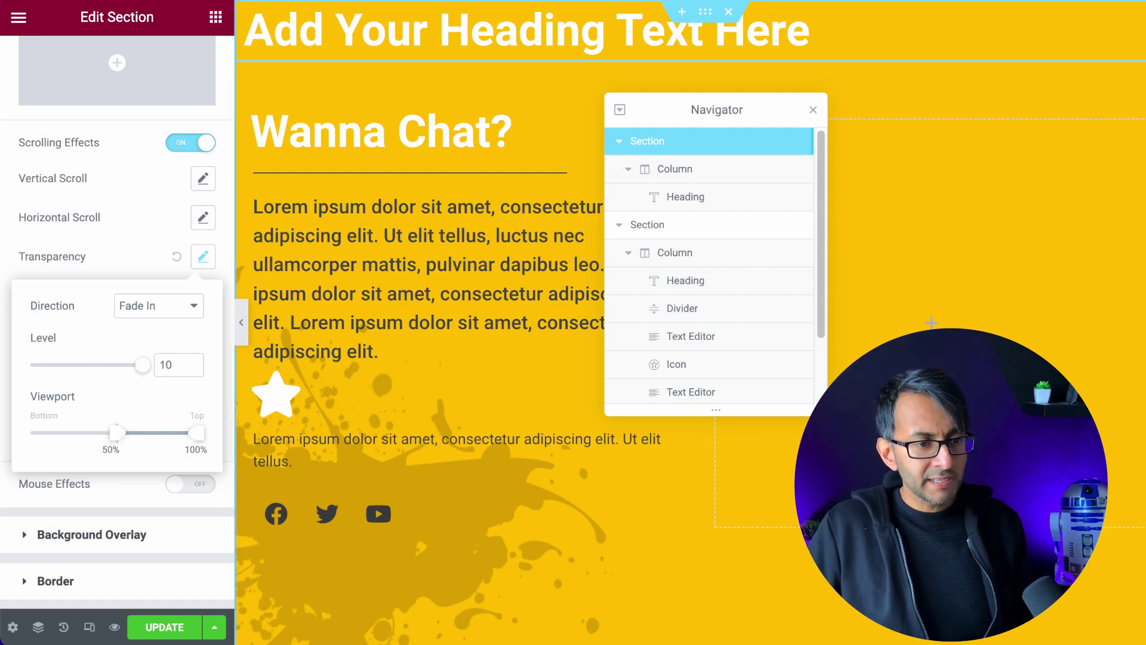
Step: Preview the fade by scrolling the canvas, then lower the viewport end to 62%
{"action": "scroll", "coordinate": [597, 358], "scroll_direction": "down", "scroll_amount": 4}
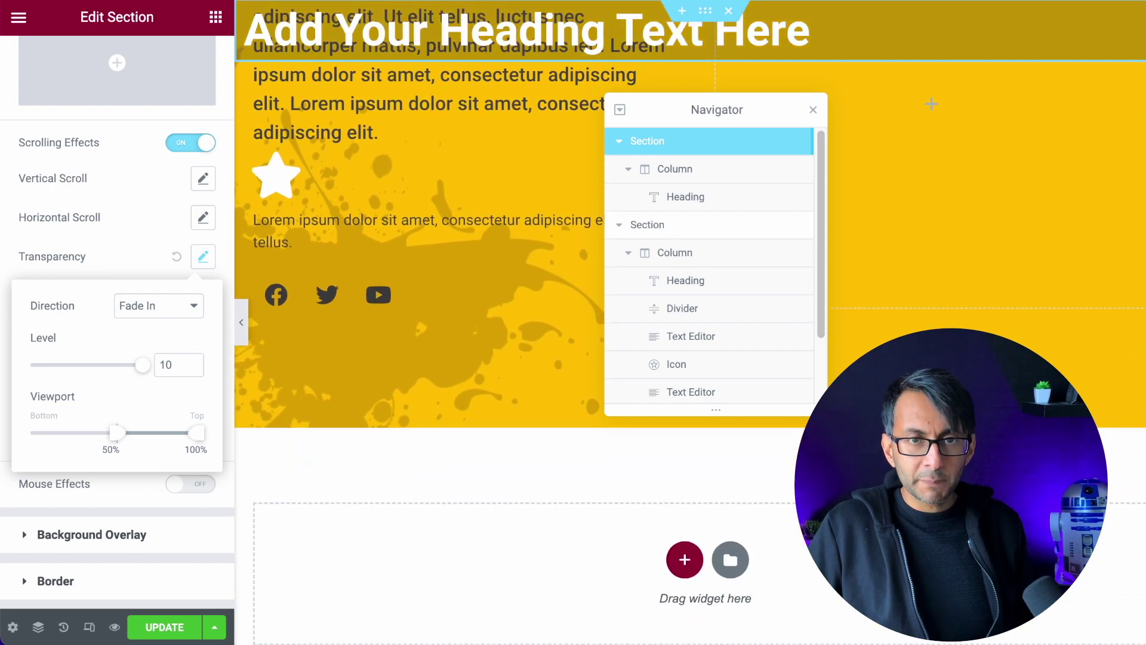
{"action": "scroll", "coordinate": [597, 358], "scroll_direction": "up", "scroll_amount": 4}
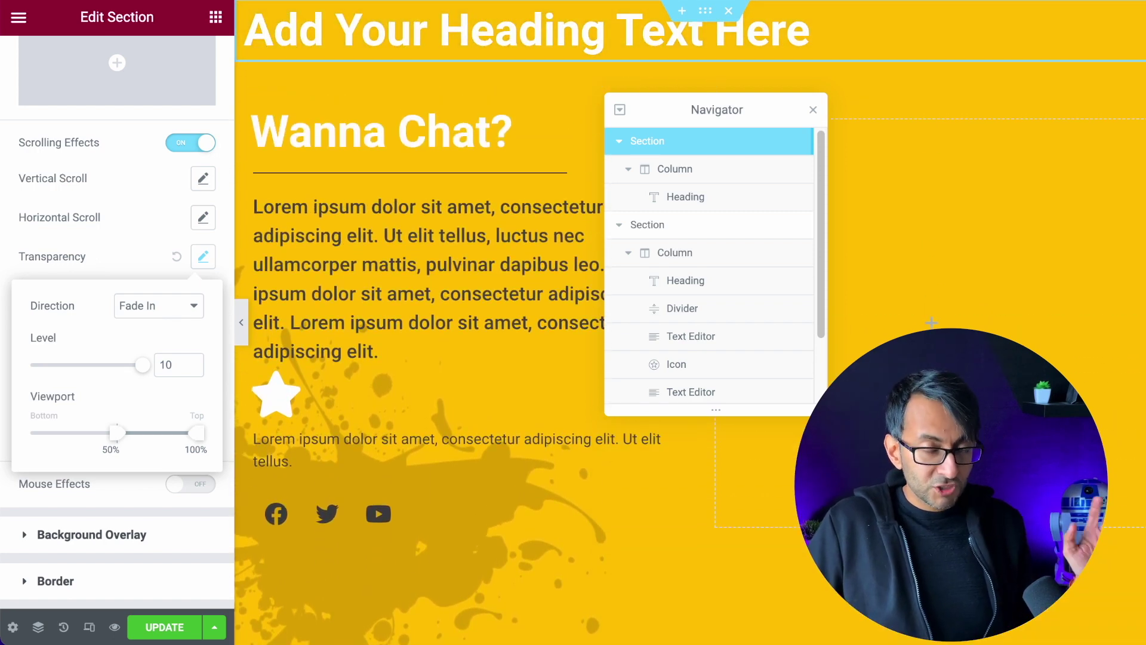
{"action": "scroll", "coordinate": [597, 358], "scroll_direction": "down", "scroll_amount": 3}
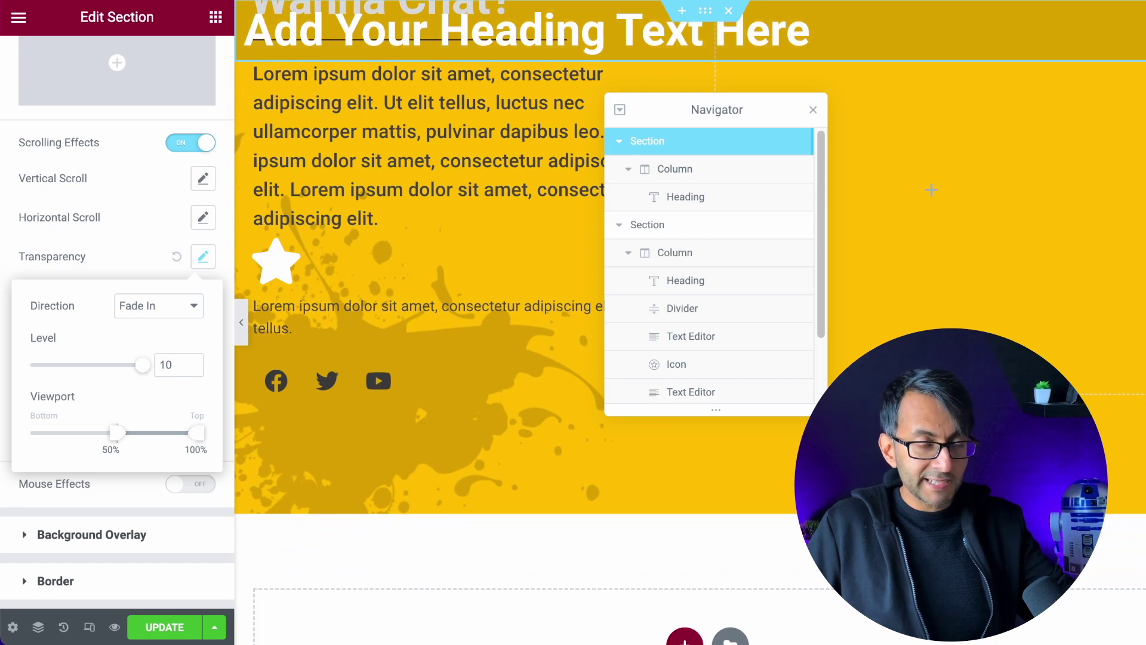
{"action": "scroll", "coordinate": [597, 358], "scroll_direction": "up", "scroll_amount": 1}
{"action": "scroll", "coordinate": [597, 359], "scroll_direction": "down", "scroll_amount": 3}
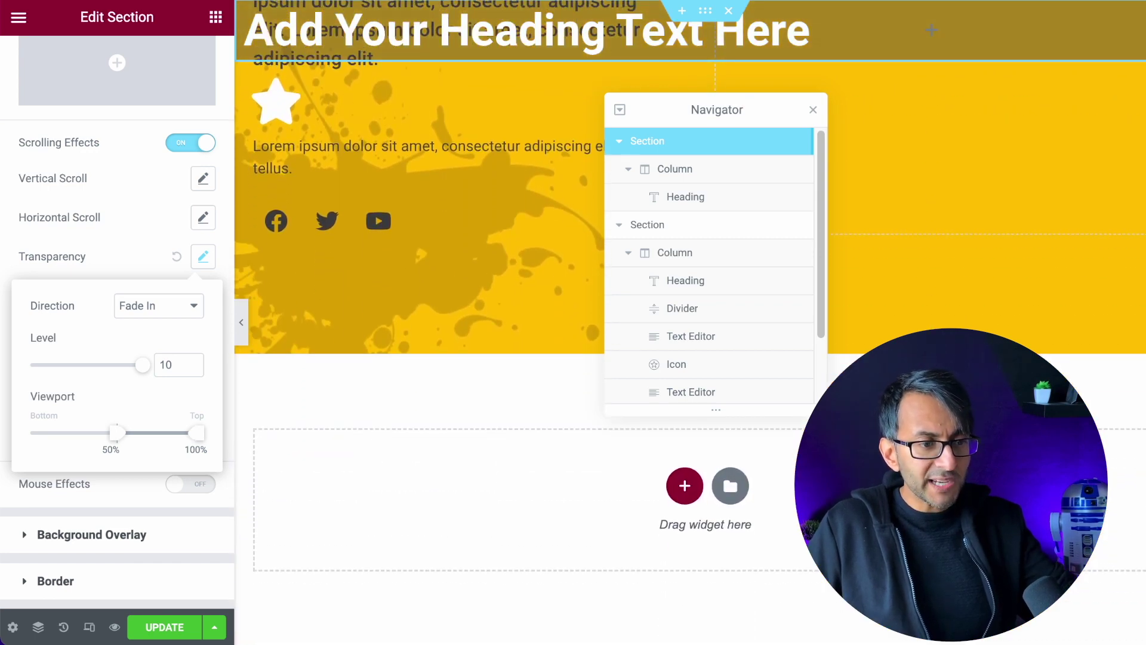
{"action": "scroll", "coordinate": [597, 358], "scroll_direction": "up", "scroll_amount": 5}
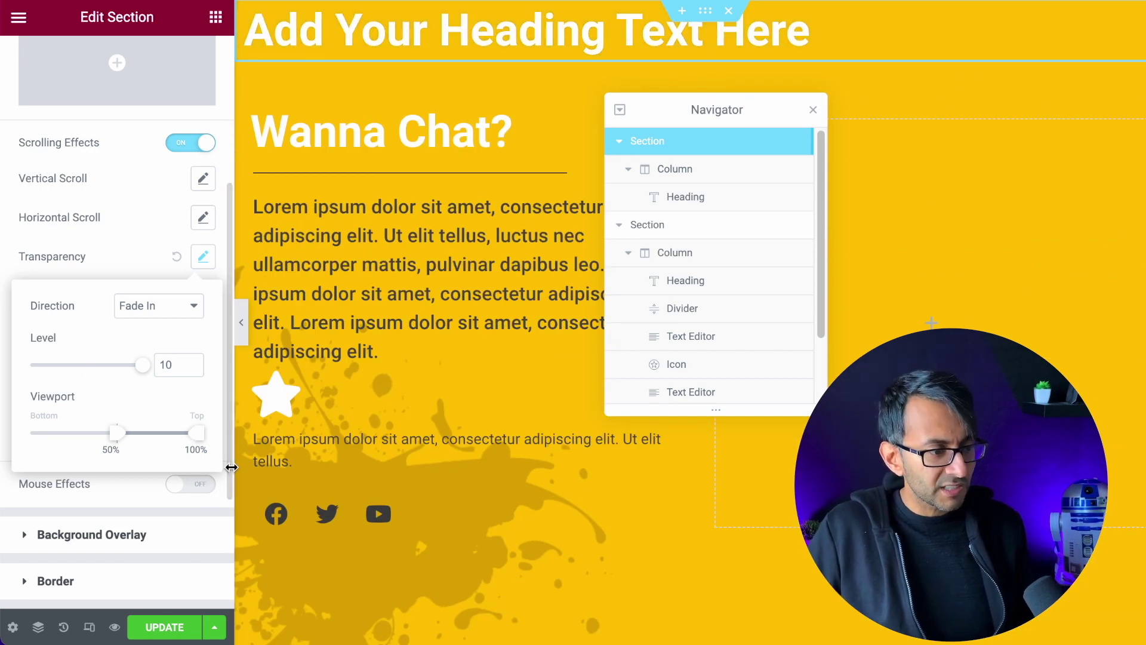
{"action": "left_click_drag", "start_coordinate": [201, 440], "coordinate": [137, 441]}
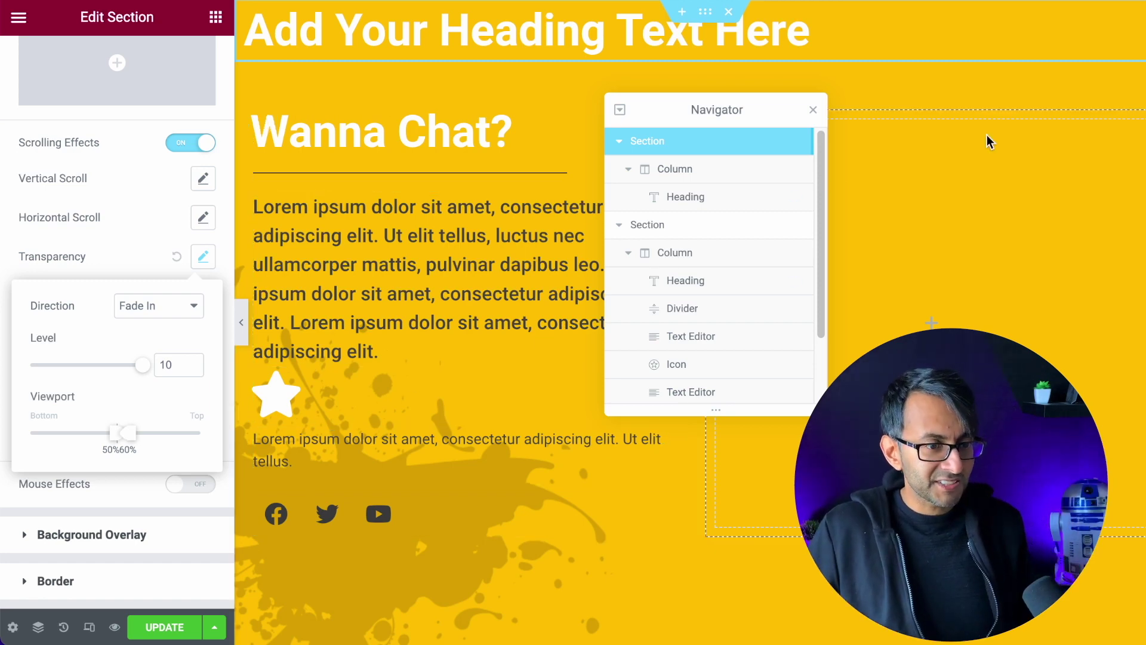
Step: Tighten the fade-in viewport end to about 56%, previewing by scrolling the canvas
{"action": "scroll", "coordinate": [686, 358], "scroll_direction": "down", "scroll_amount": 2}
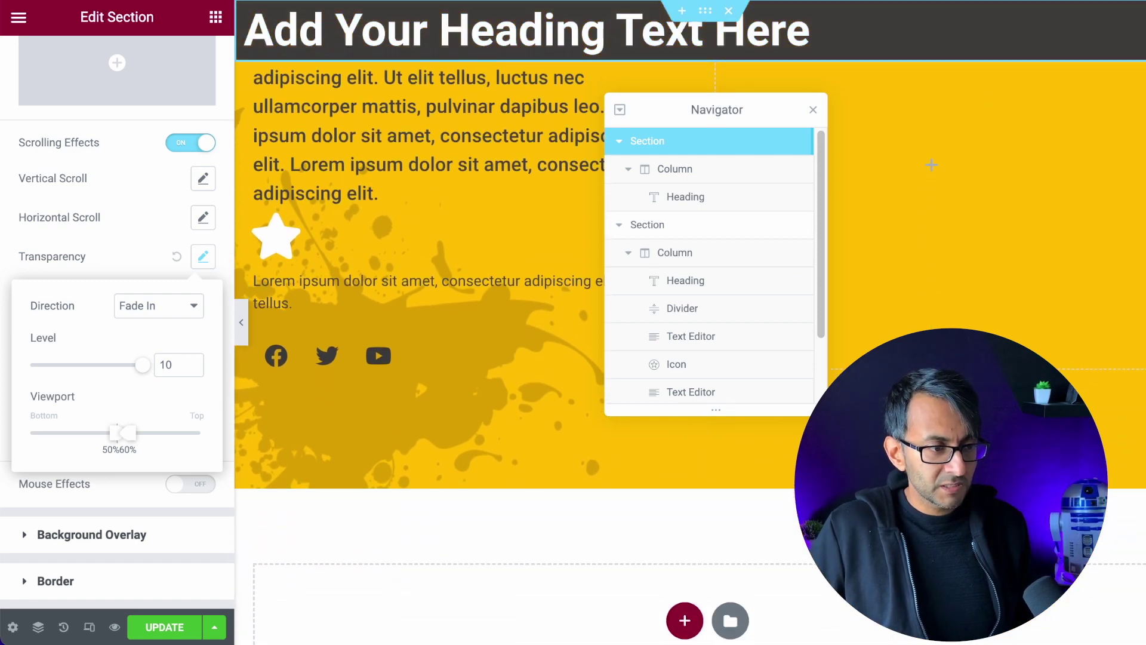
{"action": "scroll", "coordinate": [687, 358], "scroll_direction": "up", "scroll_amount": 2}
{"action": "scroll", "coordinate": [687, 358], "scroll_direction": "down", "scroll_amount": 2}
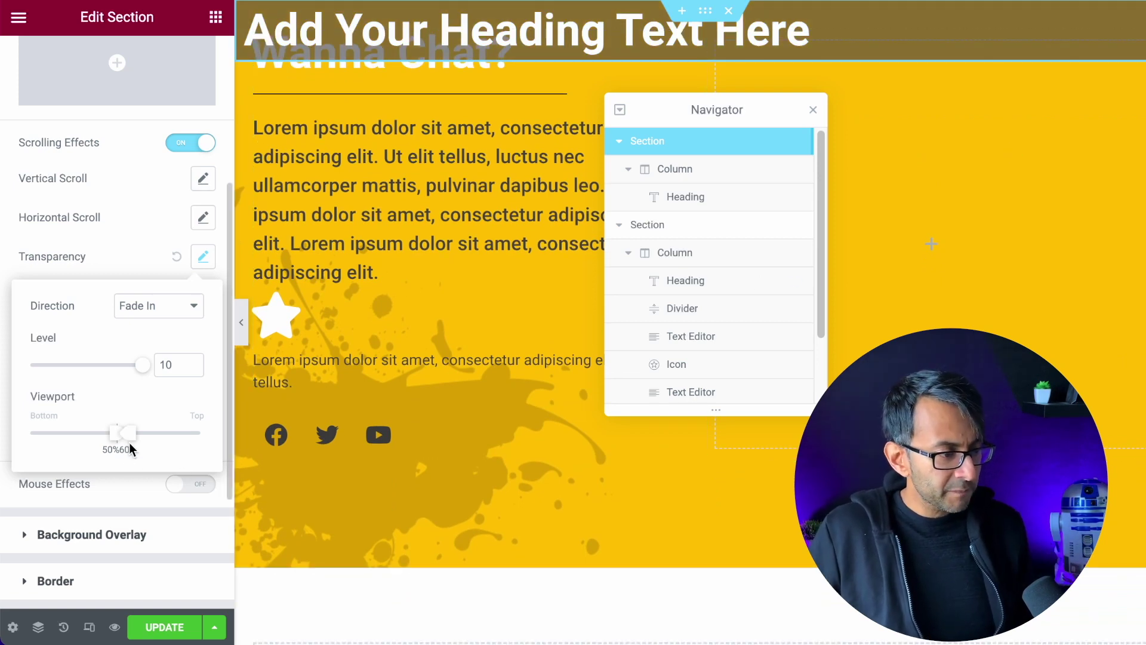
{"action": "left_click_drag", "start_coordinate": [128, 443], "coordinate": [122, 441]}
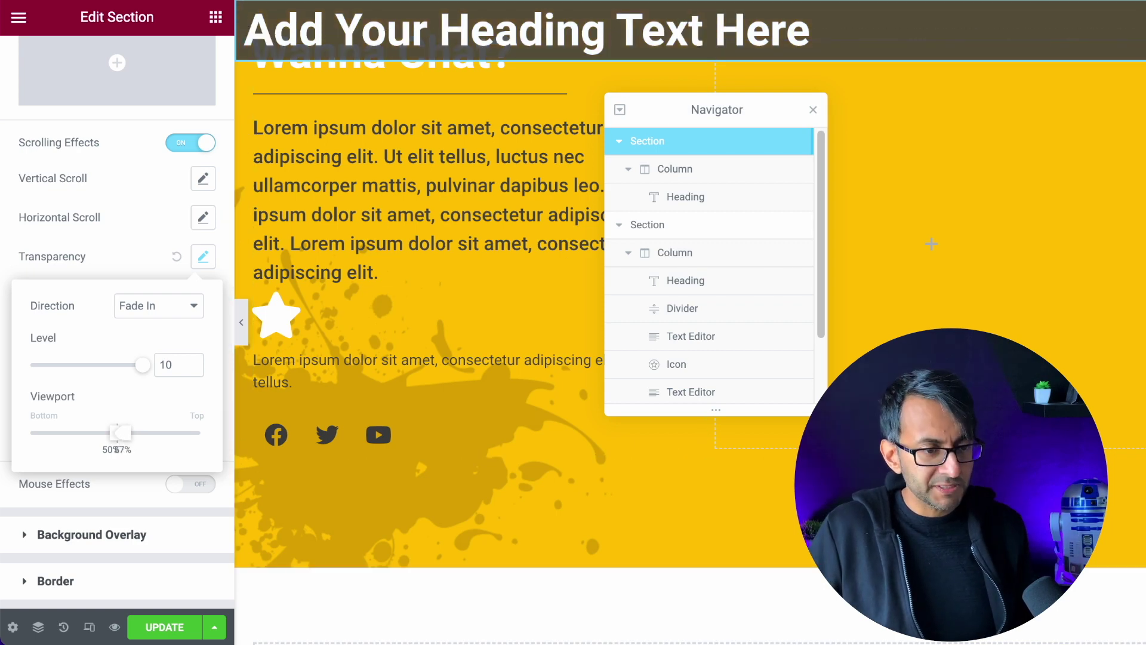
{"action": "scroll", "coordinate": [941, 59], "scroll_direction": "up", "scroll_amount": 1}
{"action": "scroll", "coordinate": [942, 60], "scroll_direction": "down", "scroll_amount": 2}
{"action": "scroll", "coordinate": [690, 327], "scroll_direction": "up", "scroll_amount": 2}
{"action": "scroll", "coordinate": [690, 328], "scroll_direction": "down", "scroll_amount": 1}
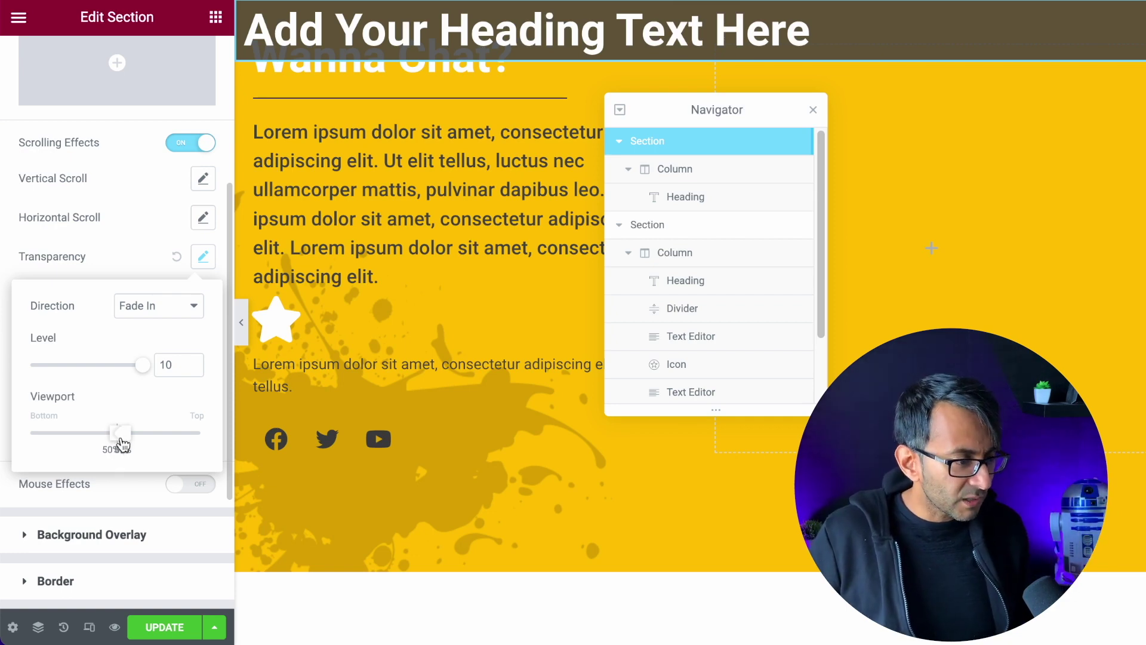
{"action": "left_click_drag", "start_coordinate": [123, 445], "coordinate": [122, 440]}
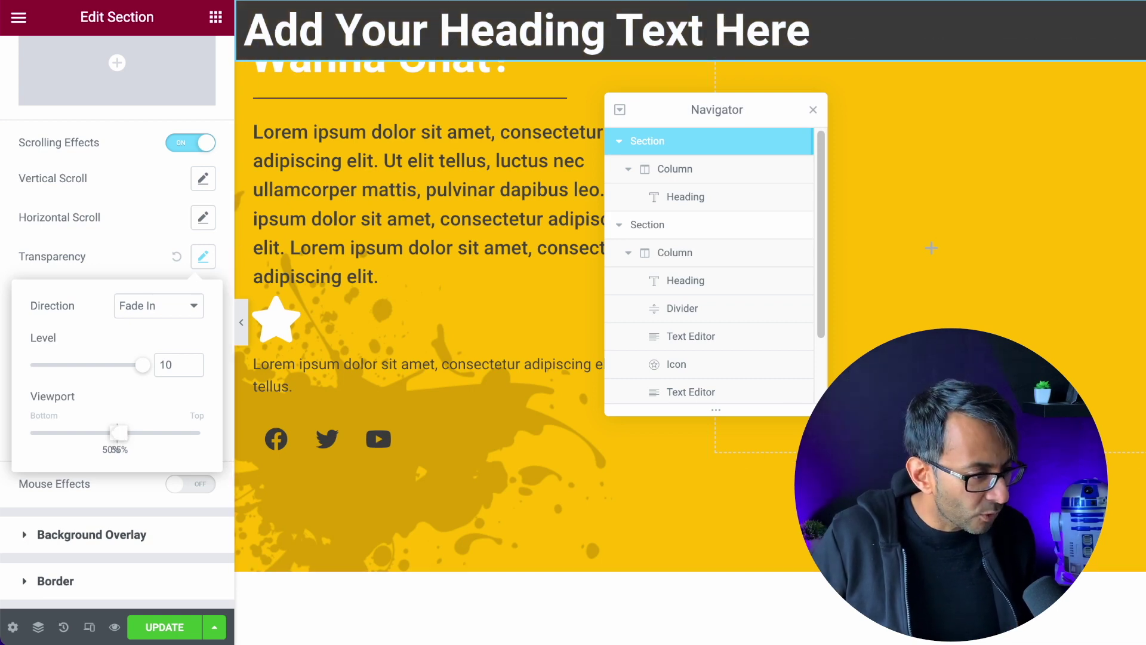
Step: Scroll the canvas to check the heading starts transparent and turns dark gray when scrolling
{"action": "scroll", "coordinate": [686, 358], "scroll_direction": "up", "scroll_amount": 2}
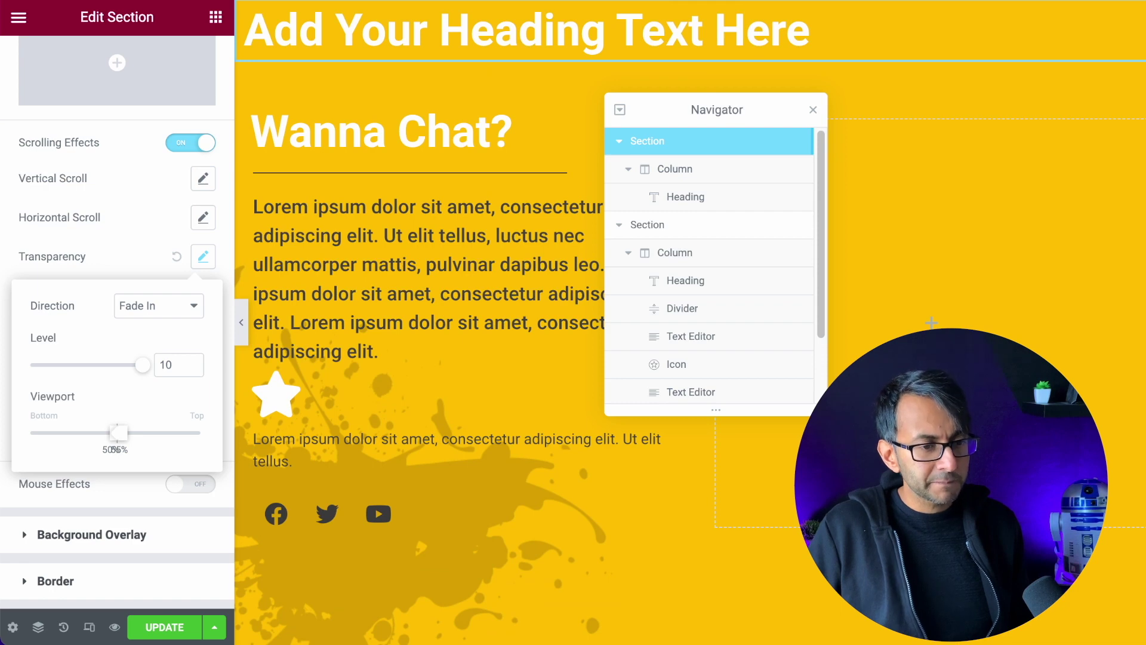
{"action": "scroll", "coordinate": [686, 358], "scroll_direction": "down", "scroll_amount": 2}
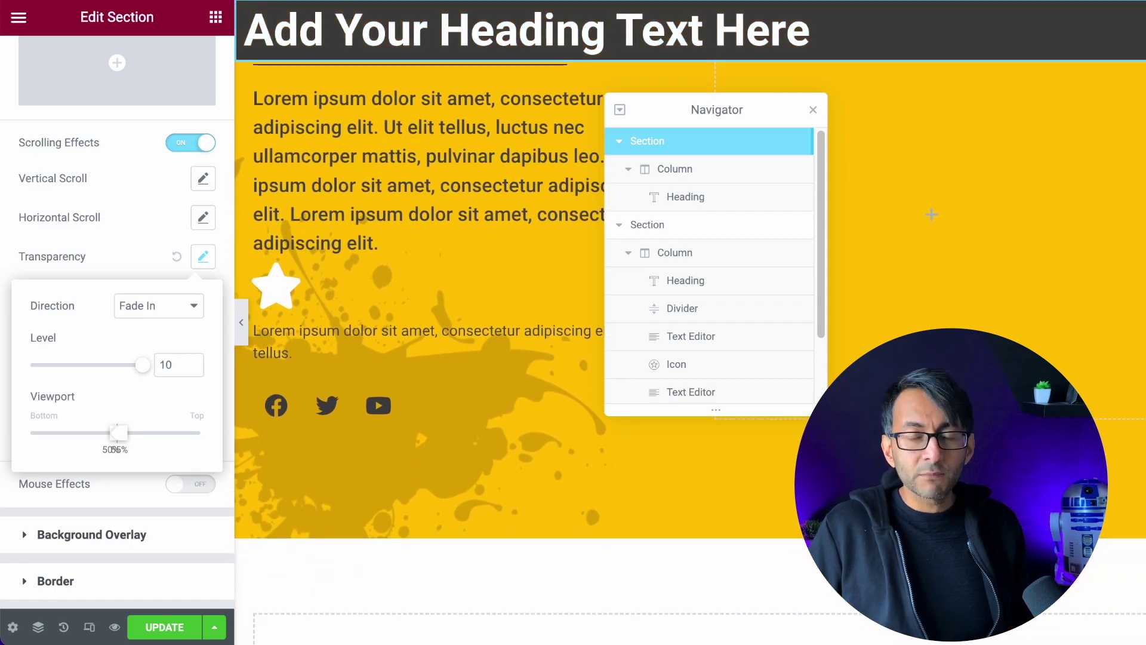
{"action": "scroll", "coordinate": [686, 358], "scroll_direction": "up", "scroll_amount": 2}
{"action": "scroll", "coordinate": [686, 358], "scroll_direction": "down", "scroll_amount": 3}
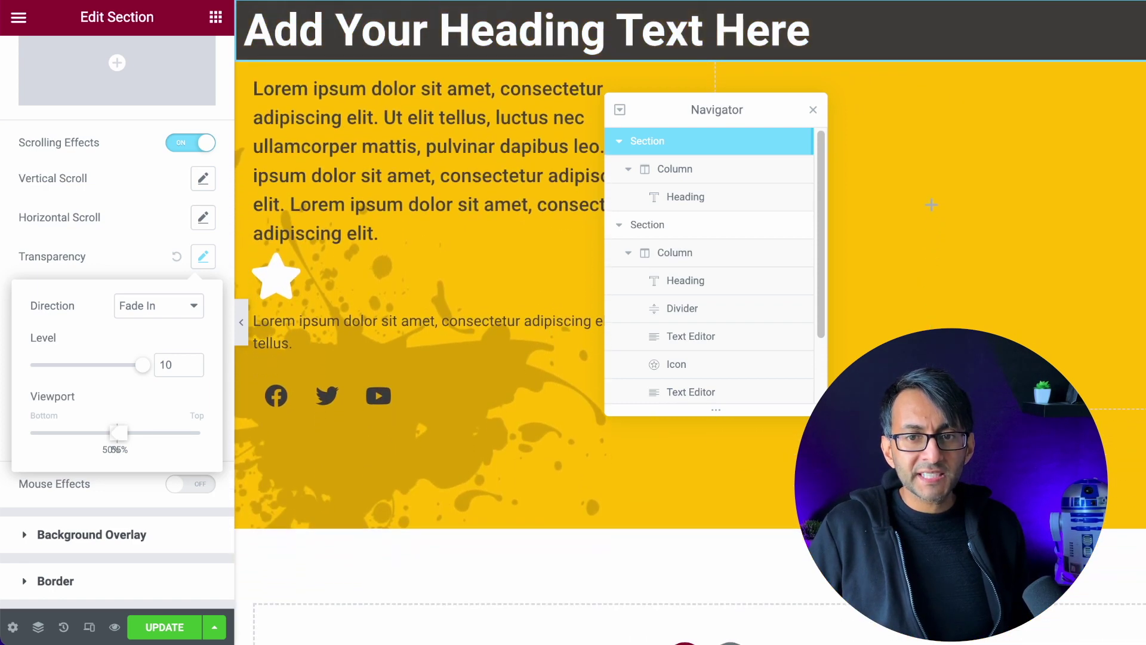
{"action": "scroll", "coordinate": [687, 359], "scroll_direction": "up", "scroll_amount": 2}
{"action": "scroll", "coordinate": [687, 358], "scroll_direction": "up", "scroll_amount": 1}
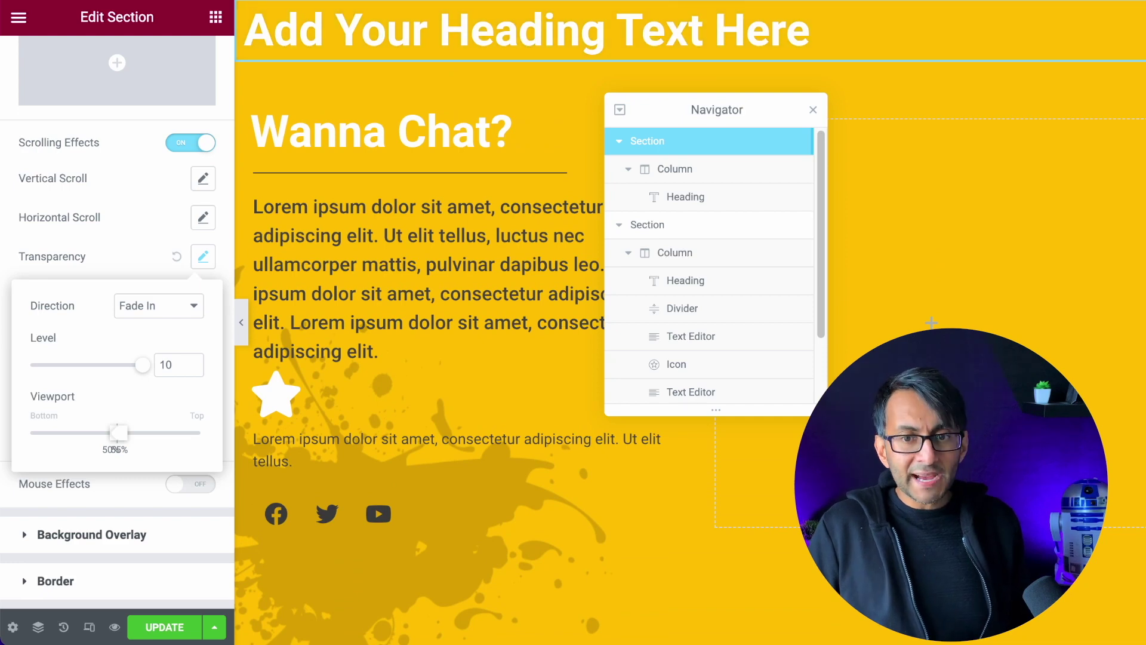